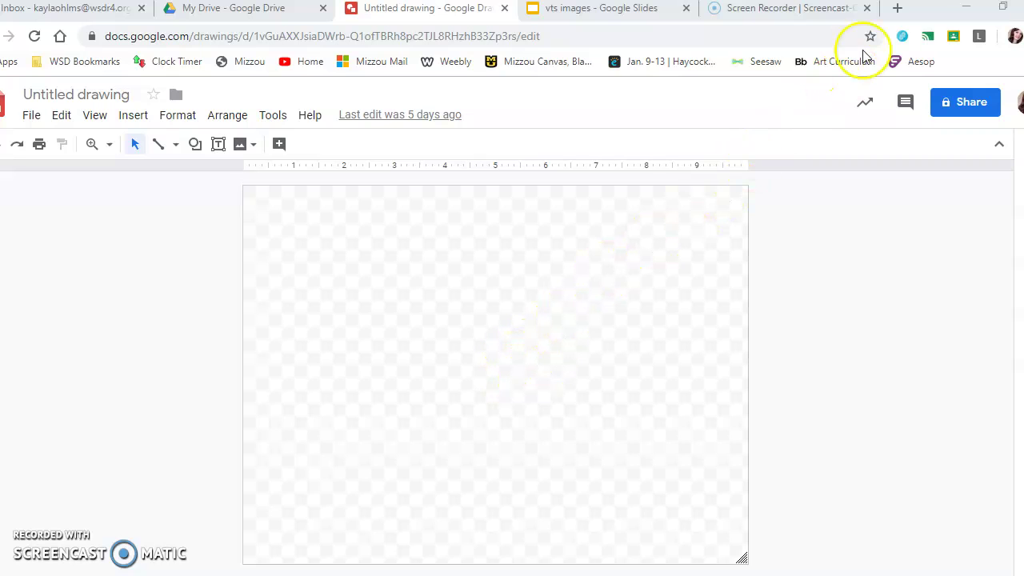
- Open the art class Weebly website in a new browser tab
left_click(898, 10)
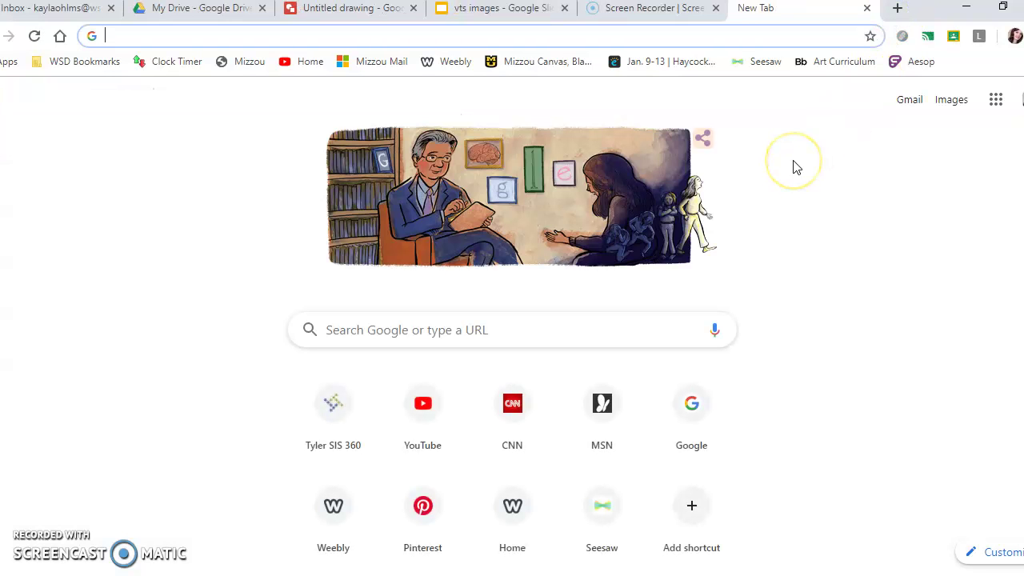
type("artwith")
key("Return")
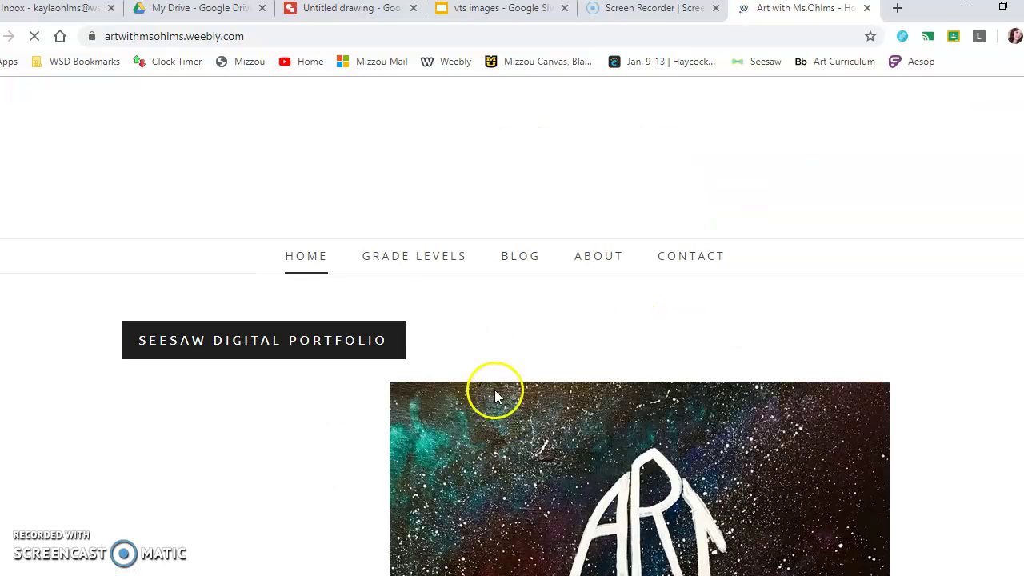
- Go to the 6th Grade page of the site and open its Google Draw image page
mouse_move(413, 260)
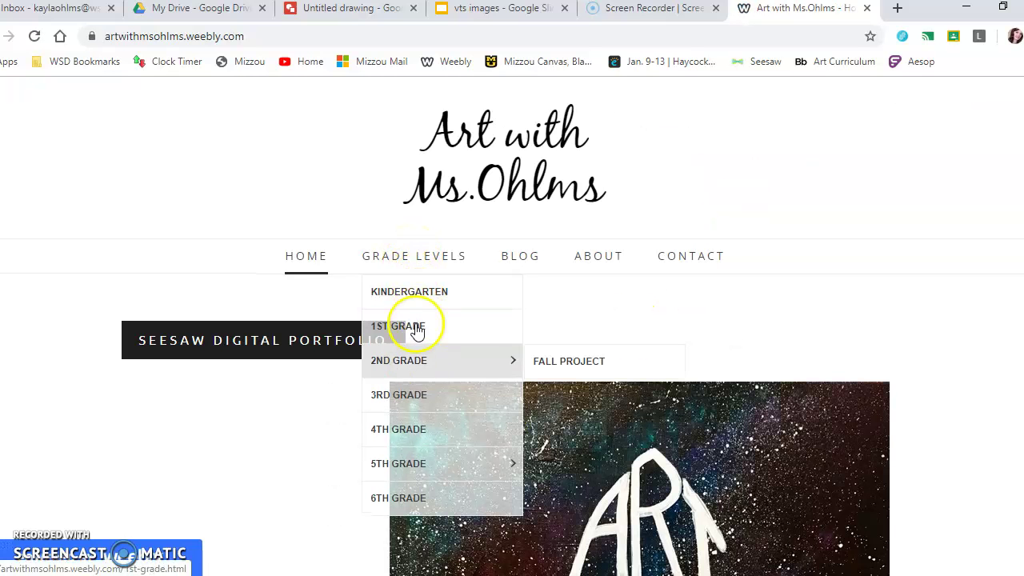
left_click(414, 504)
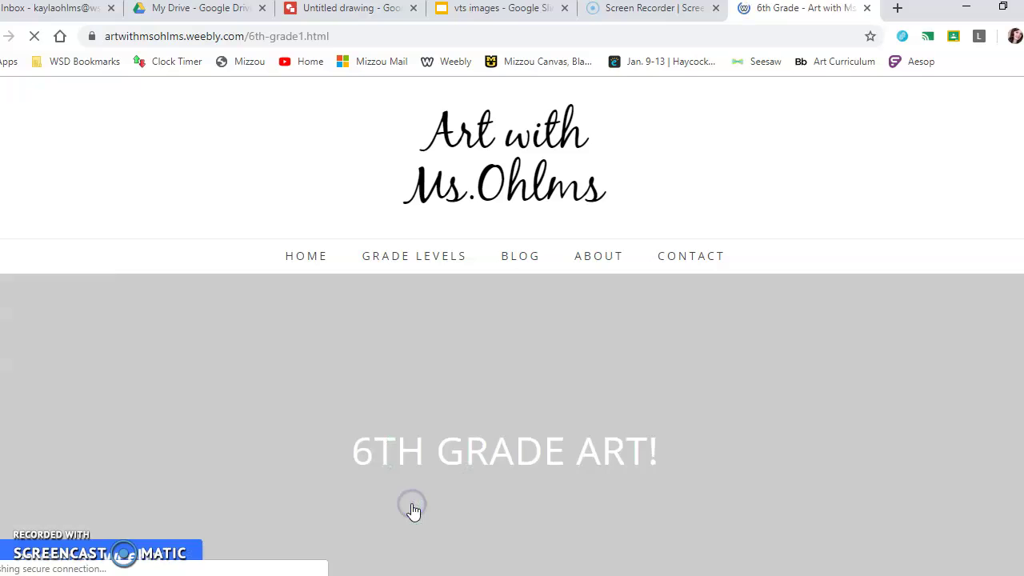
scroll(606, 416, "down", 1)
scroll(606, 415, "down", 4)
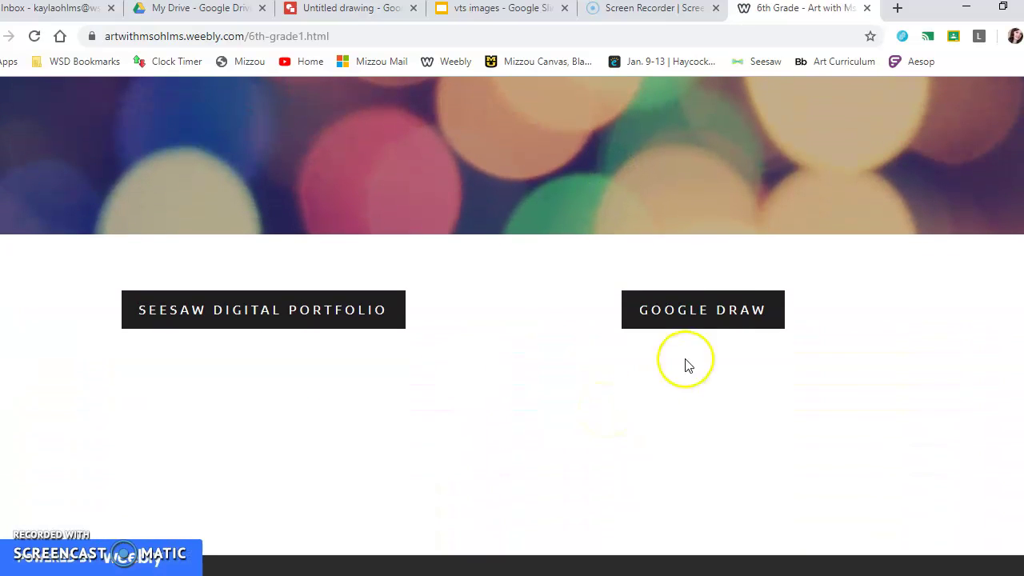
left_click(700, 320)
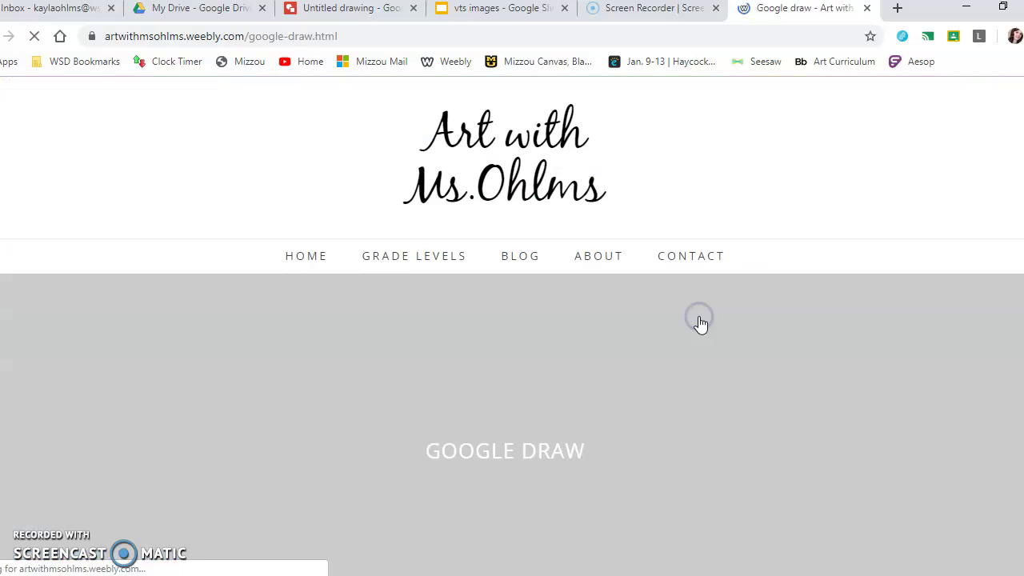
- Enlarge the white unicorn picture from the Cartoons gallery and copy the image
scroll(413, 329, "down", 6)
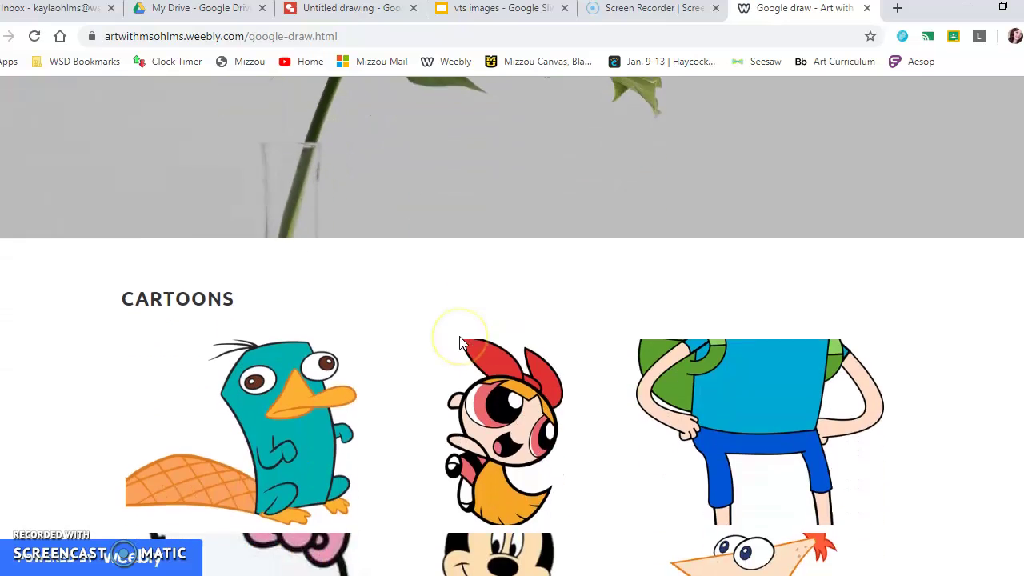
scroll(560, 313, "down", 5)
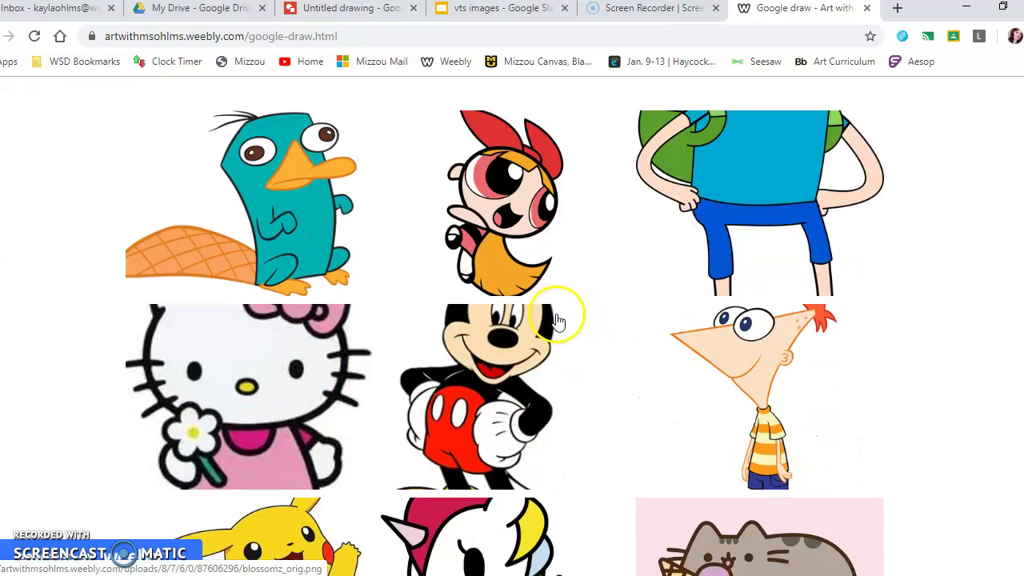
scroll(458, 306, "down", 3)
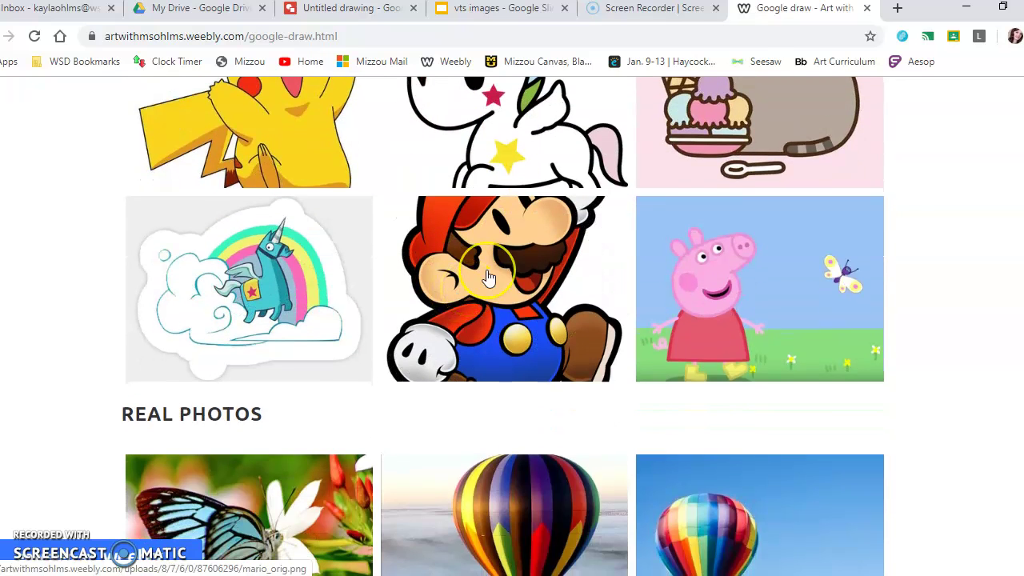
scroll(488, 277, "up", 8)
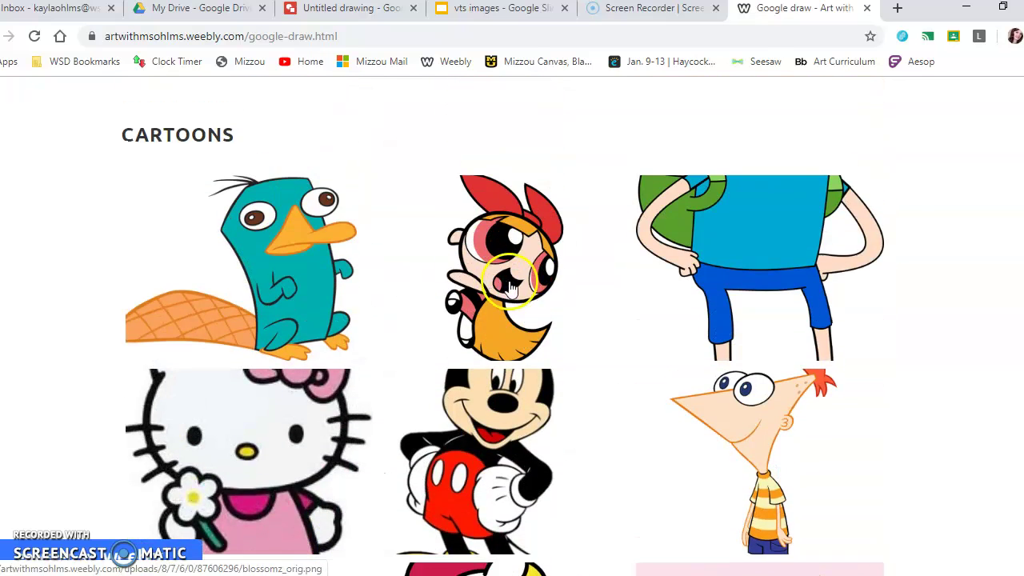
scroll(513, 288, "down", 5)
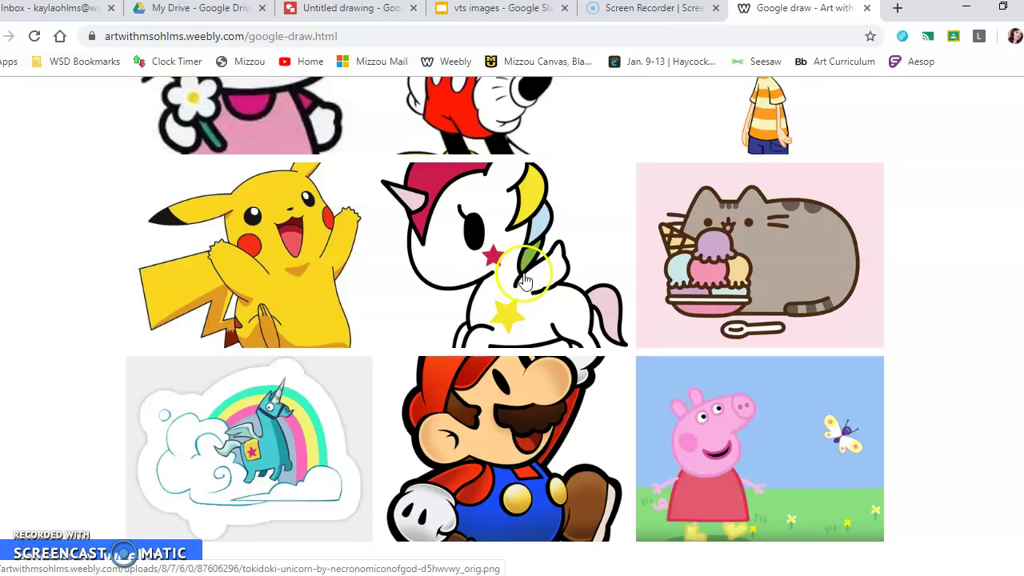
left_click(507, 281)
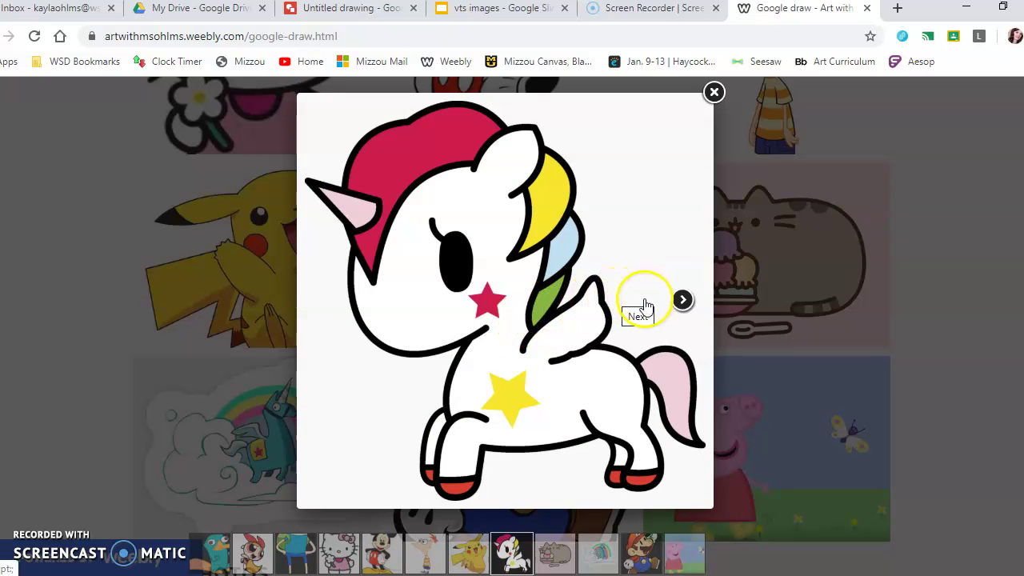
right_click(502, 312)
left_click(525, 366)
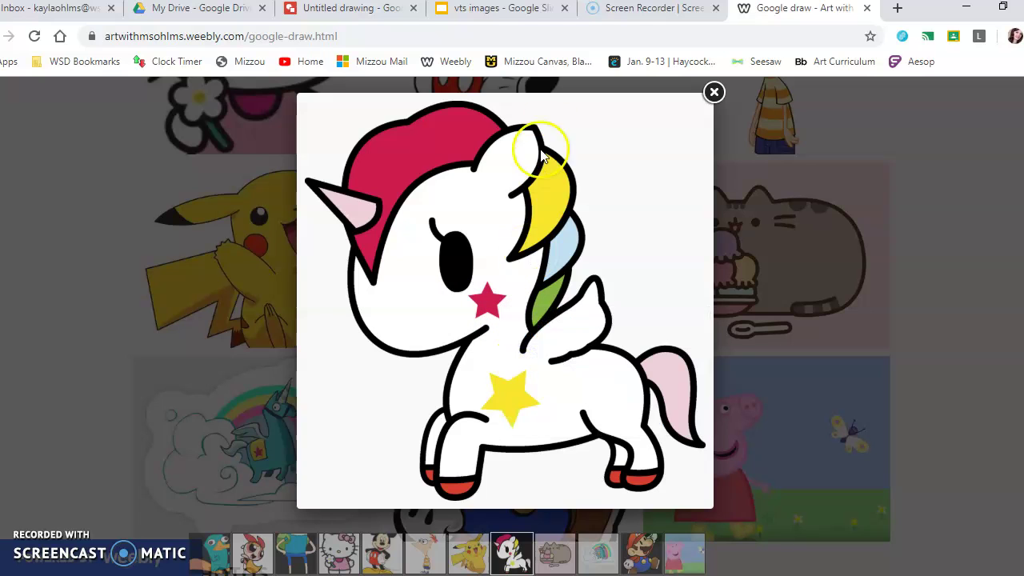
- Switch to the untitled Google Drawings file, paste the unicorn image onto the blank canvas and deselect it
left_click(344, 13)
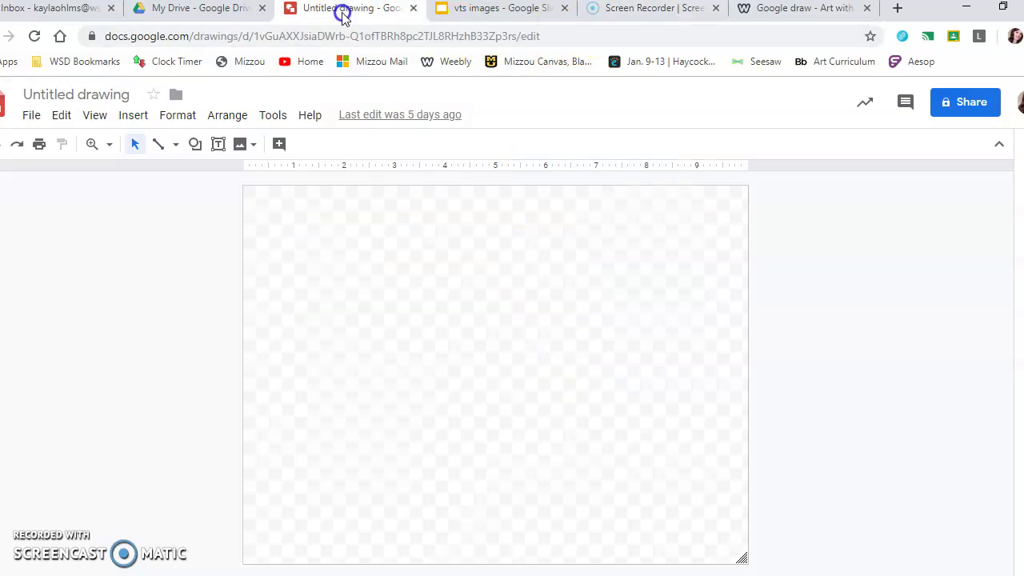
right_click(418, 293)
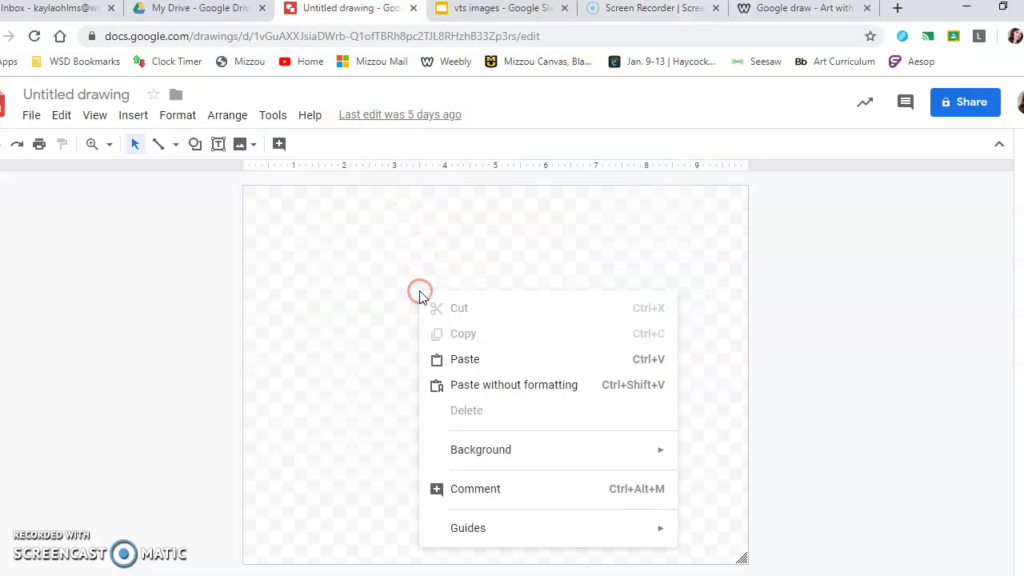
left_click(458, 362)
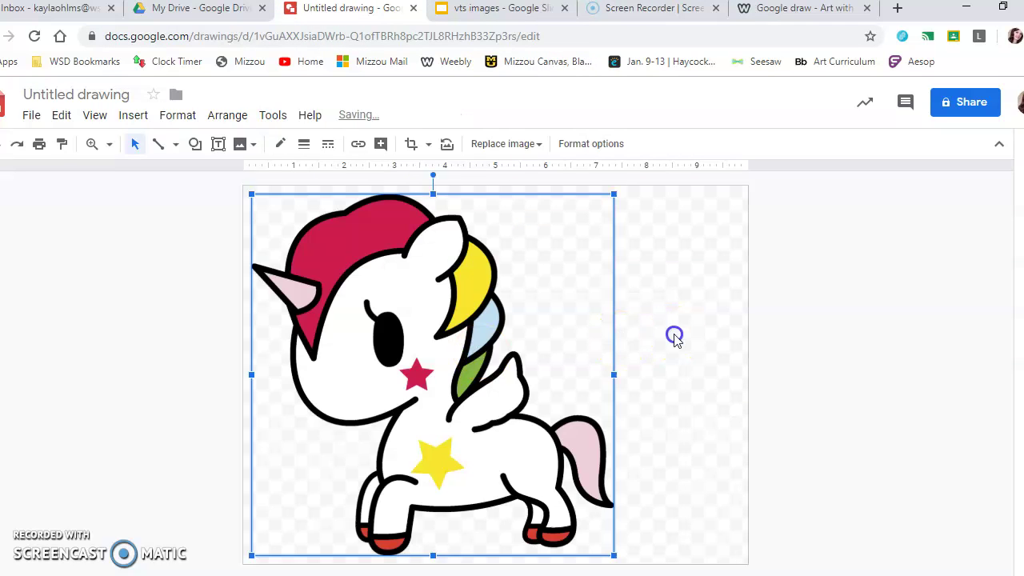
left_click(675, 338)
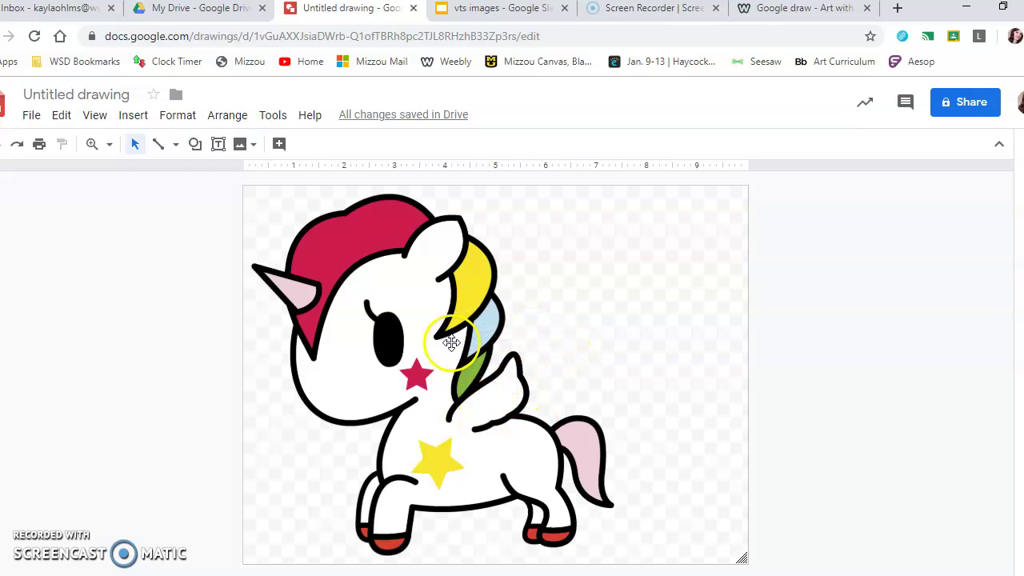
- Trace the red star on the unicorn's cheek with the Polyline tool, closing the shape at its top point
left_click(176, 145)
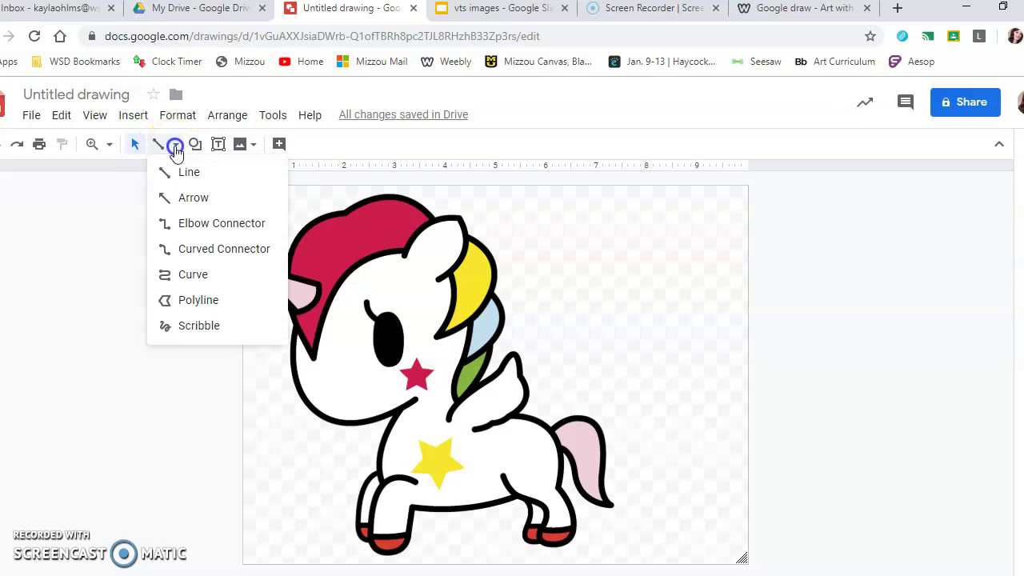
left_click(187, 304)
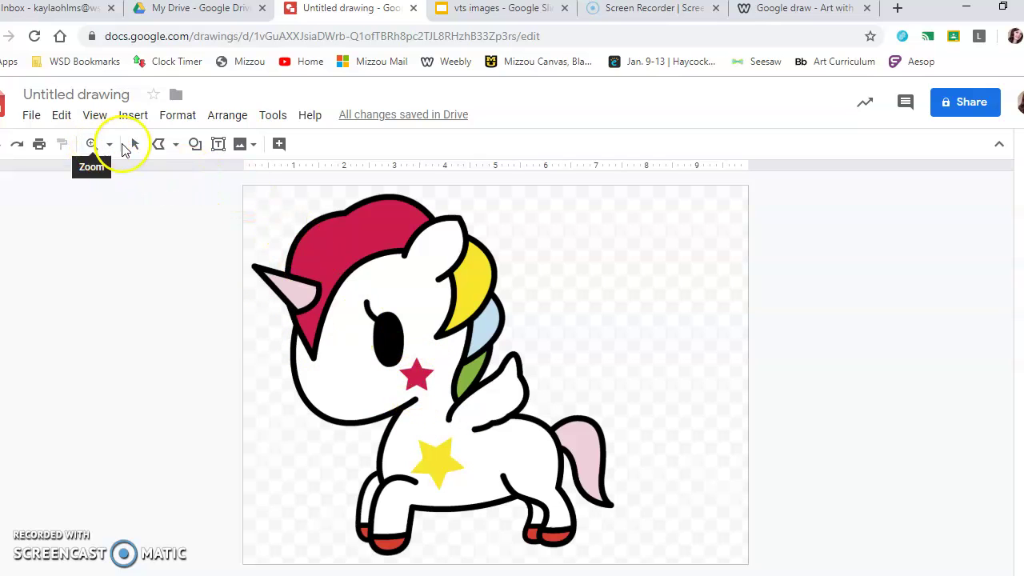
left_click(92, 150)
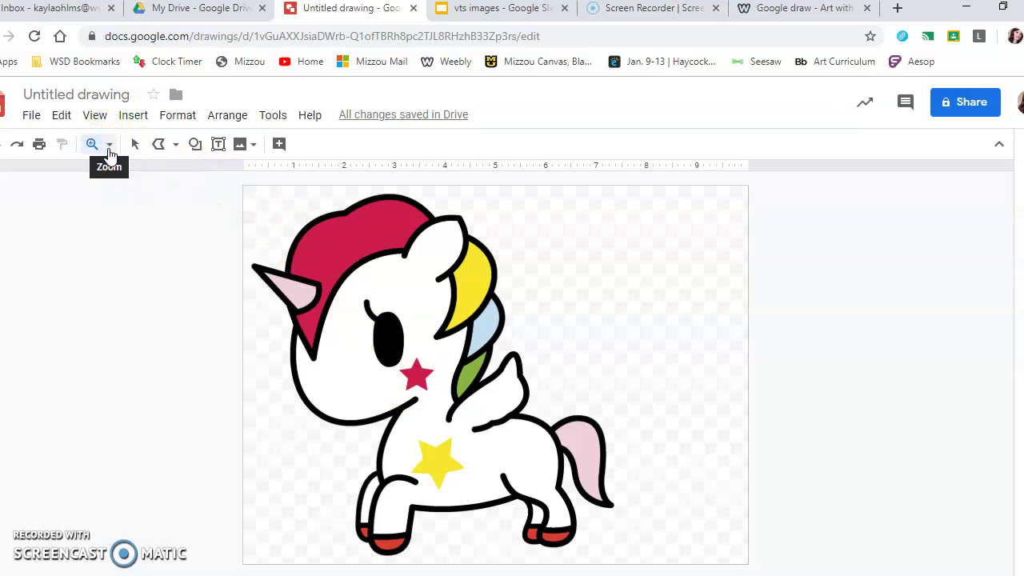
left_click(416, 375)
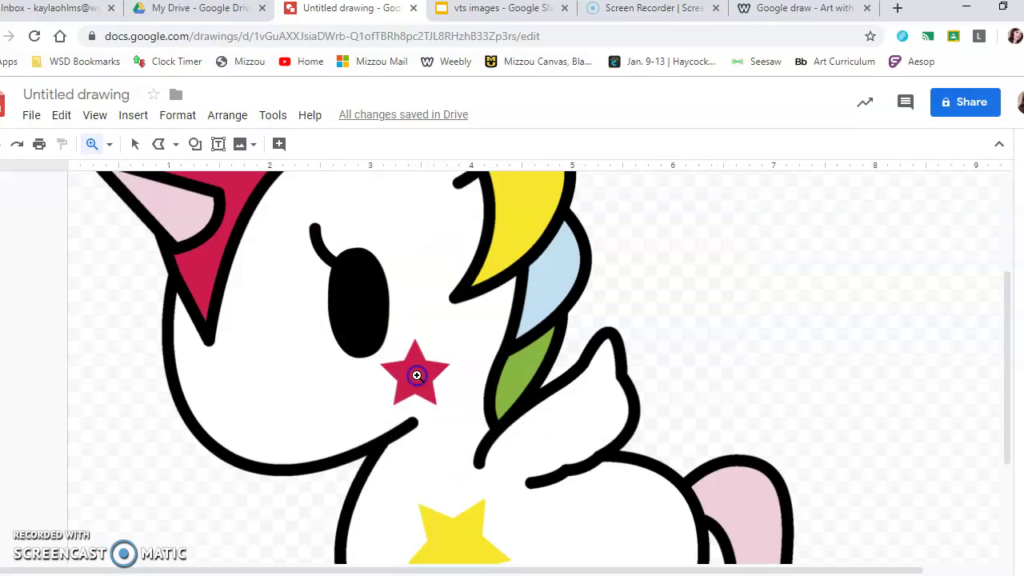
left_click(417, 378)
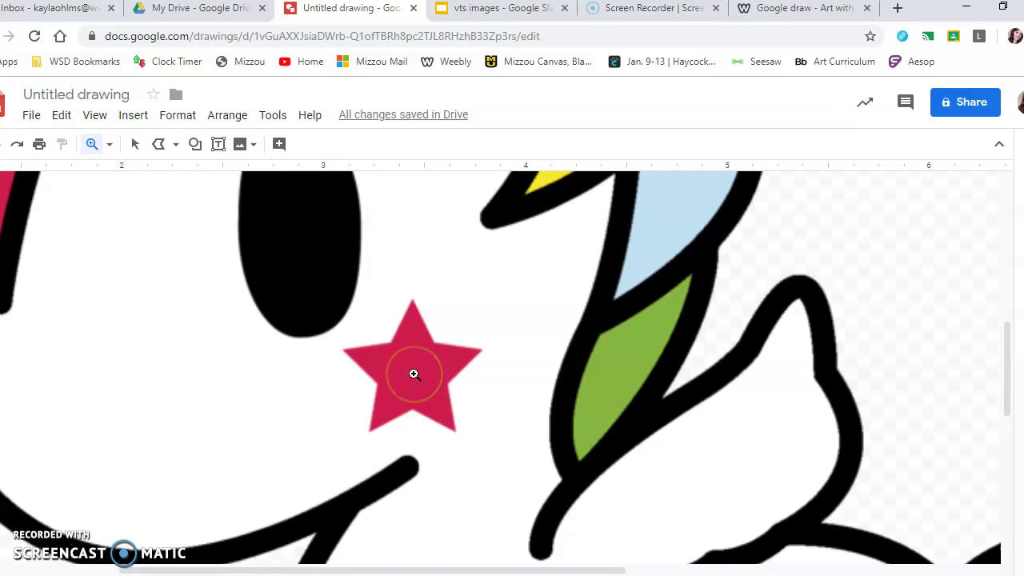
left_click(414, 374, "shift")
left_click(413, 374, "shift")
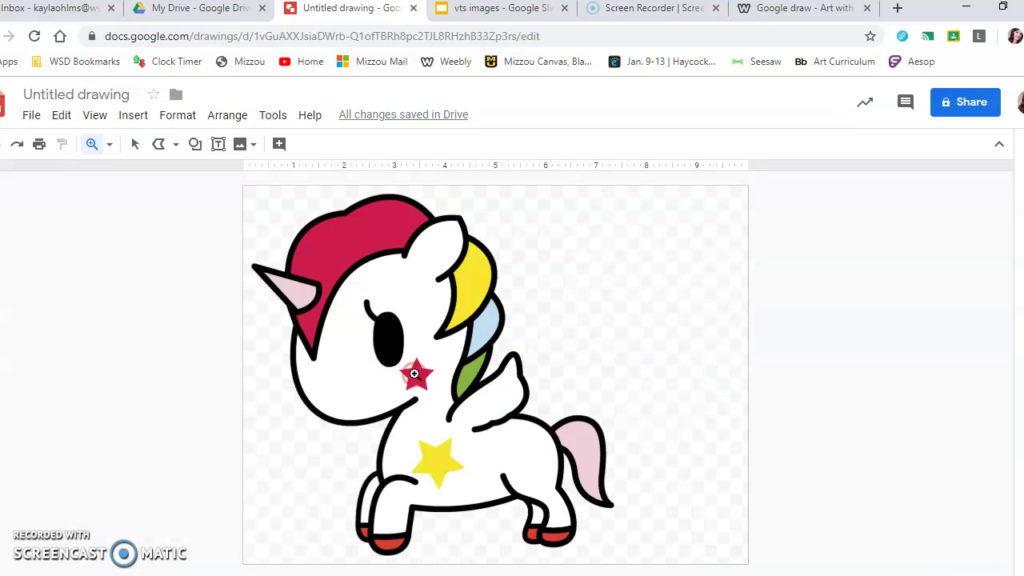
left_click(413, 374)
left_click(414, 374)
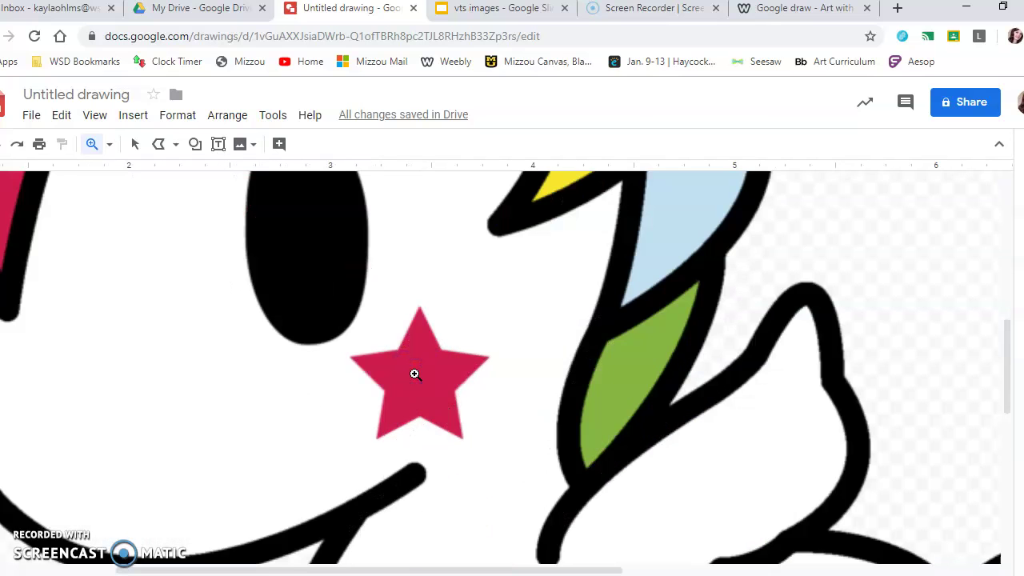
left_click(159, 143)
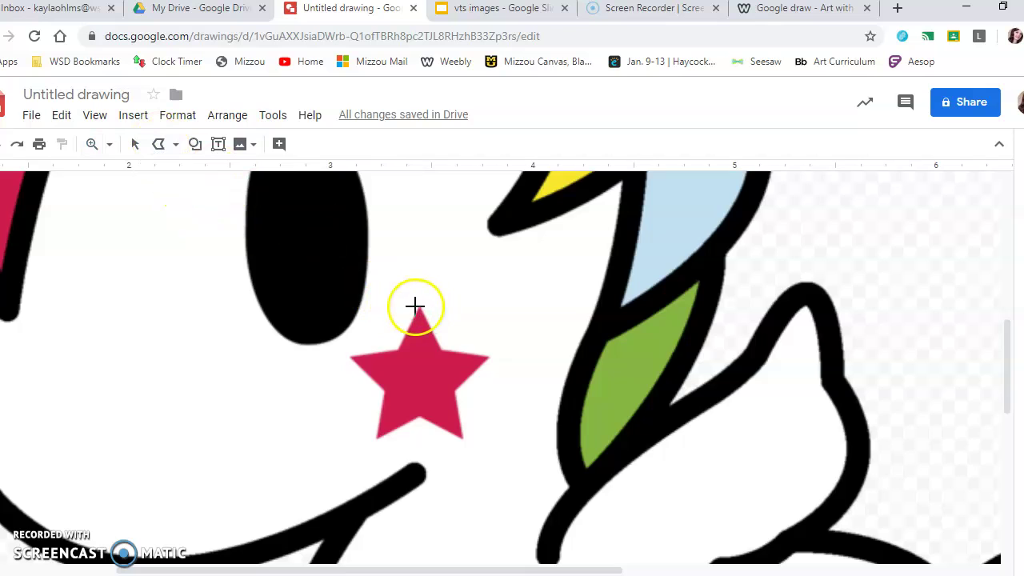
left_click_drag(404, 320, 386, 390)
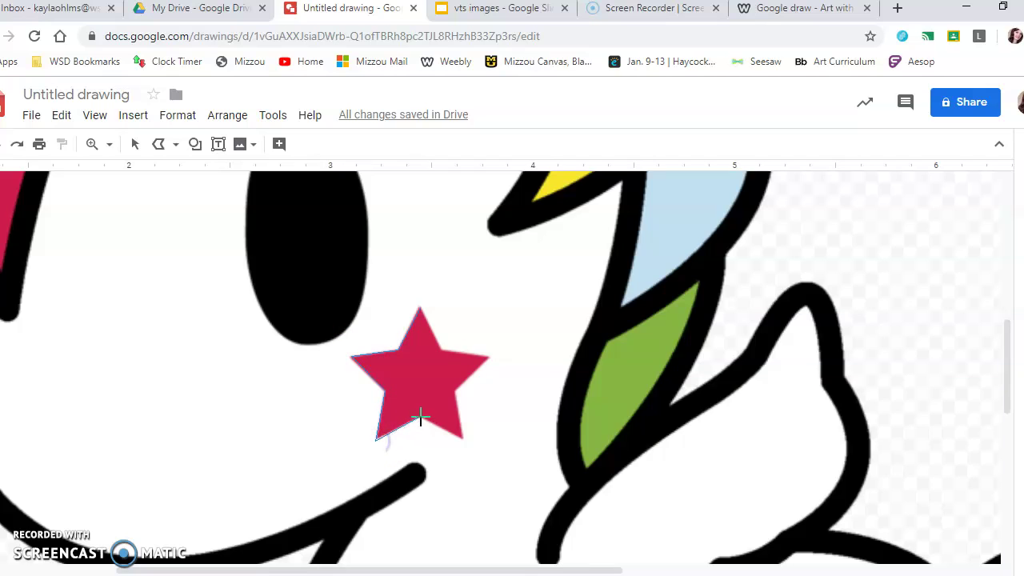
left_click_drag(450, 401, 455, 389)
left_click_drag(446, 344, 440, 350)
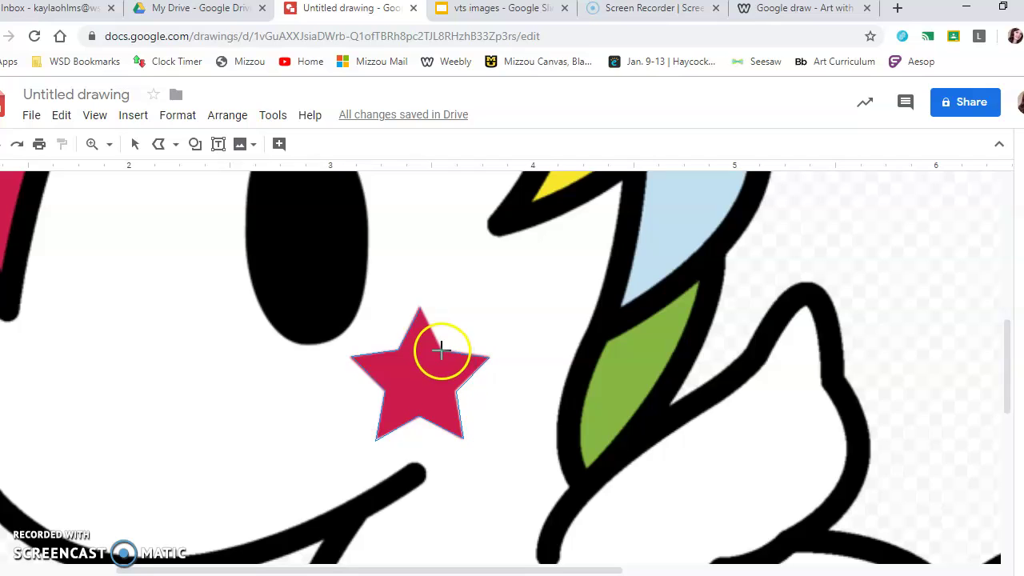
left_click(420, 309)
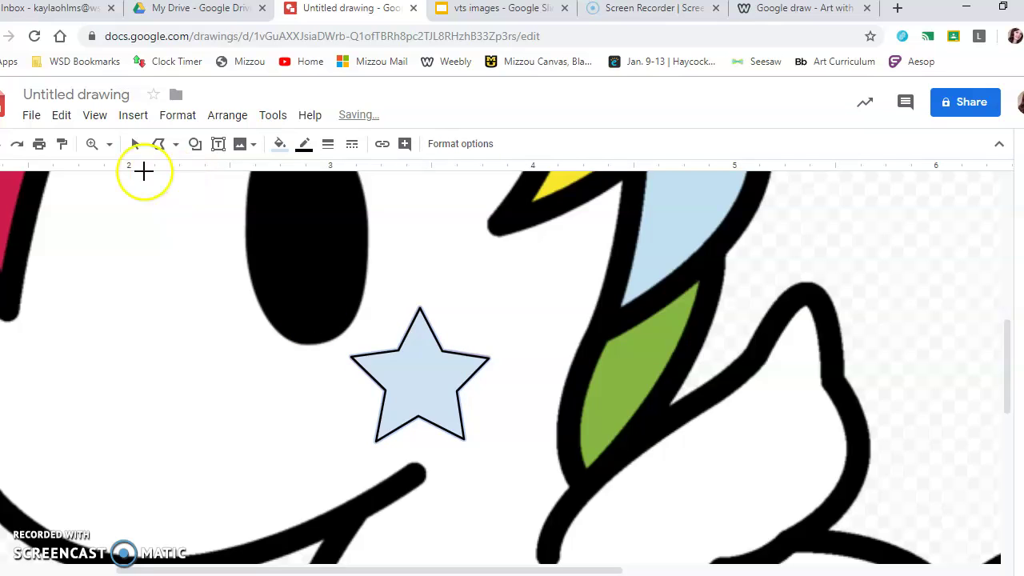
- Select the traced star and move it to the right so it partly uncovers the original red star
left_click(135, 152)
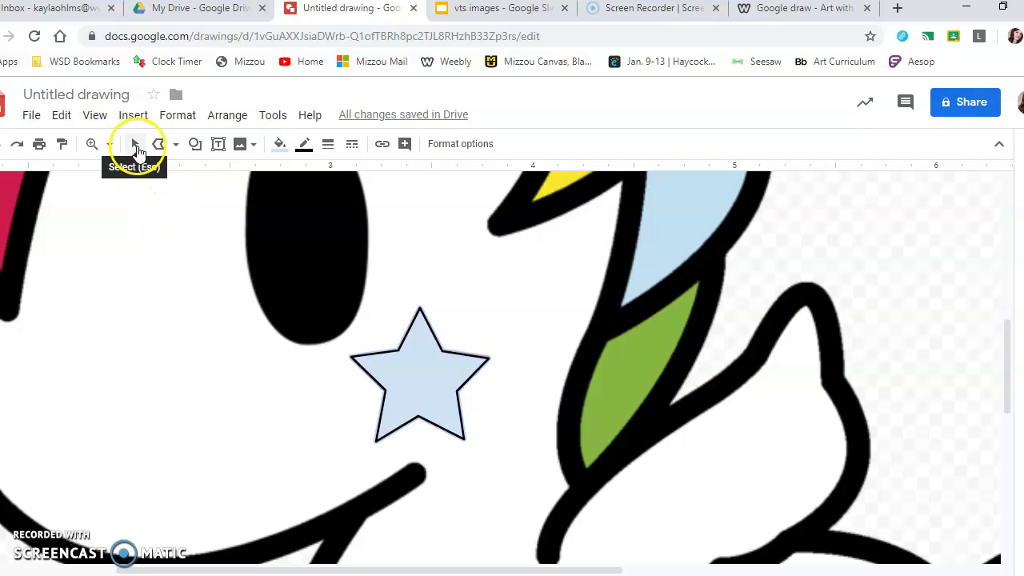
left_click(136, 146)
left_click_drag(398, 379, 451, 372)
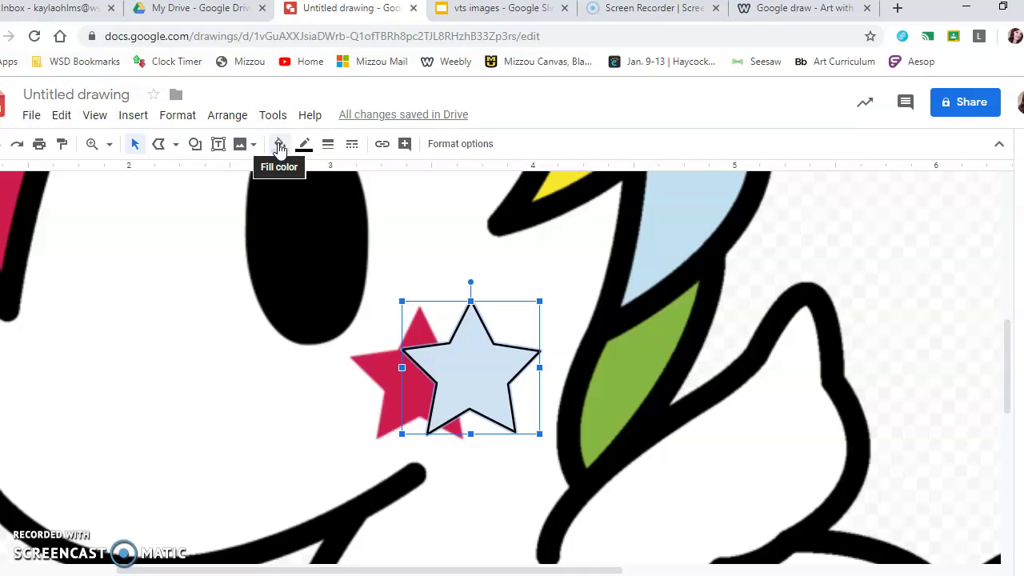
- Fill the traced star with solid magenta
left_click(280, 145)
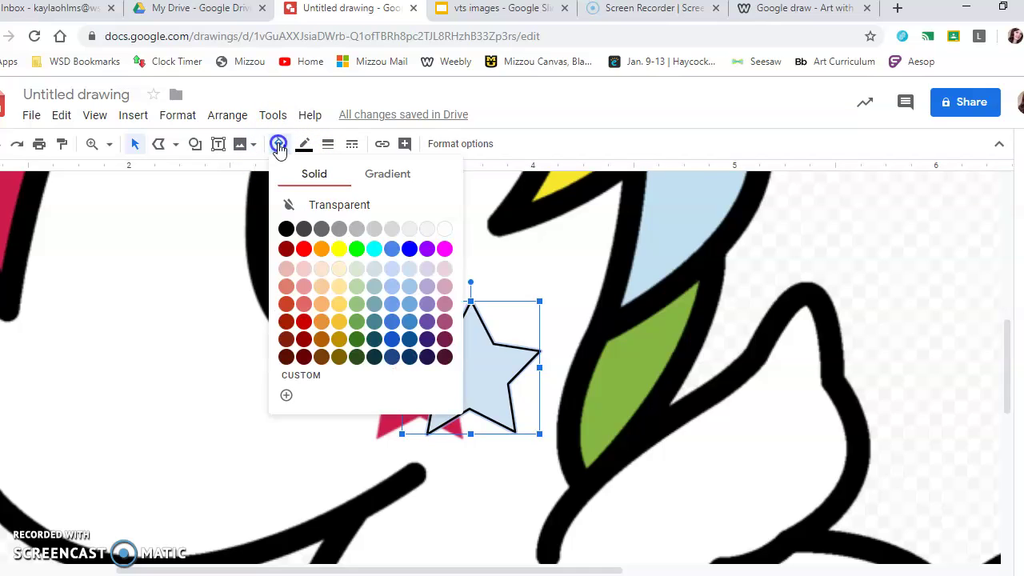
left_click(444, 249)
left_click(436, 403)
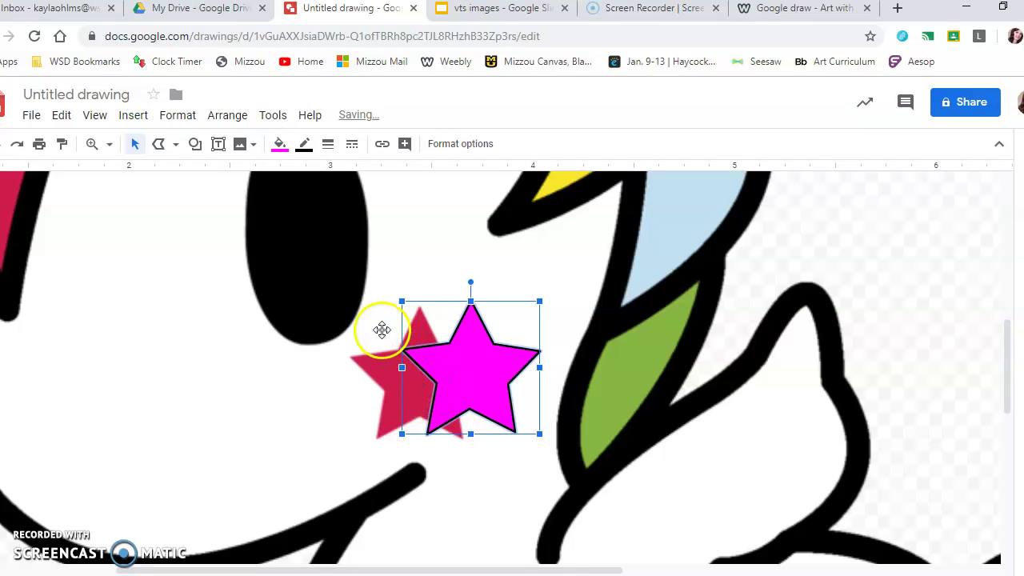
- Give the traced star a custom hot pink solid fill by shifting the hue from magenta toward red
left_click(278, 146)
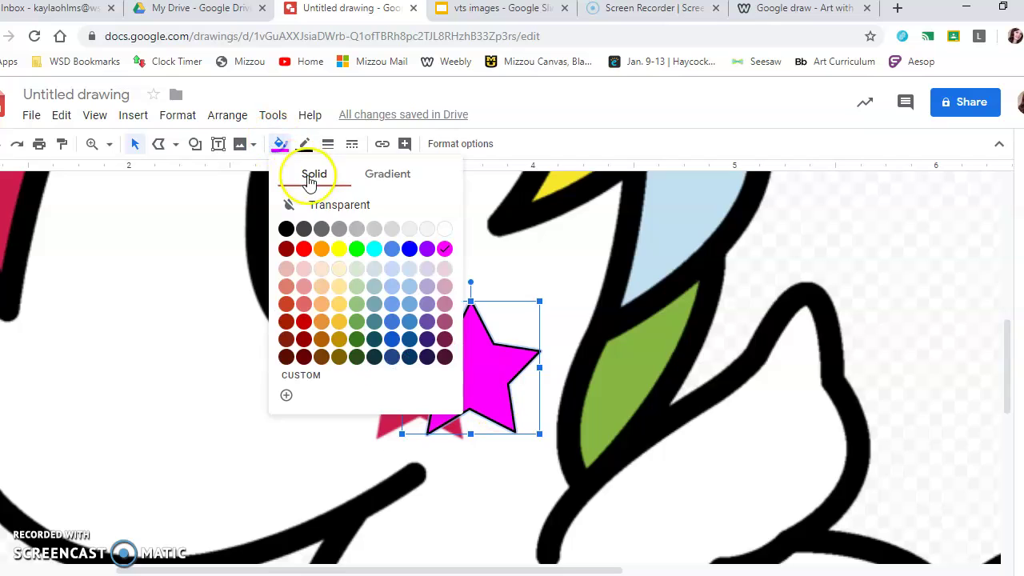
left_click(306, 384)
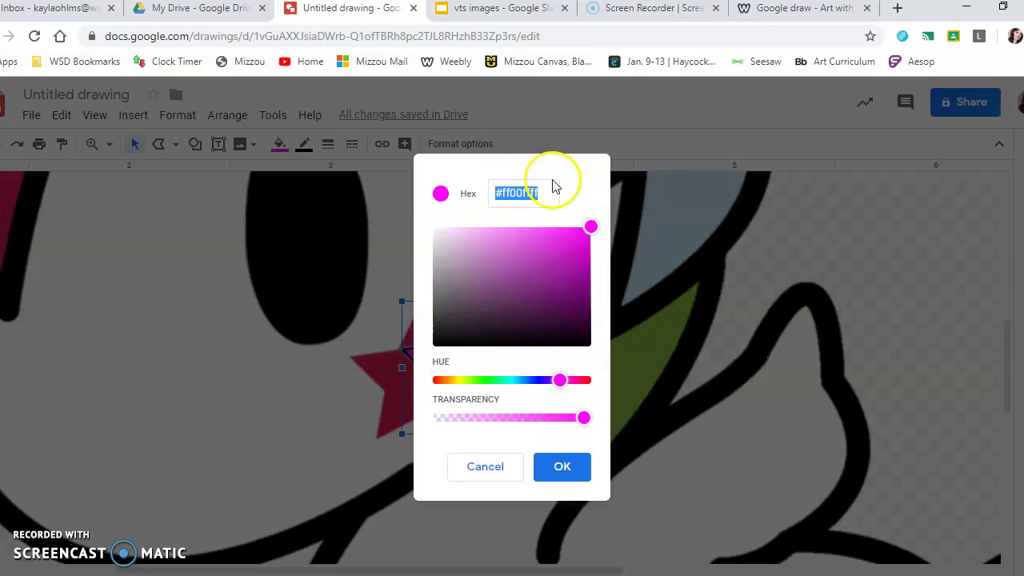
left_click(505, 163)
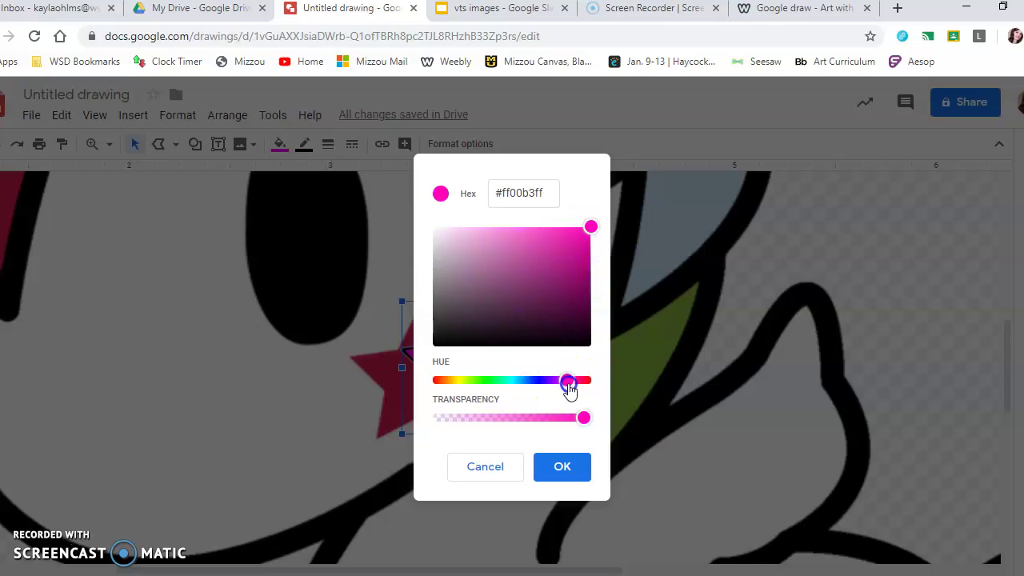
left_click(562, 468)
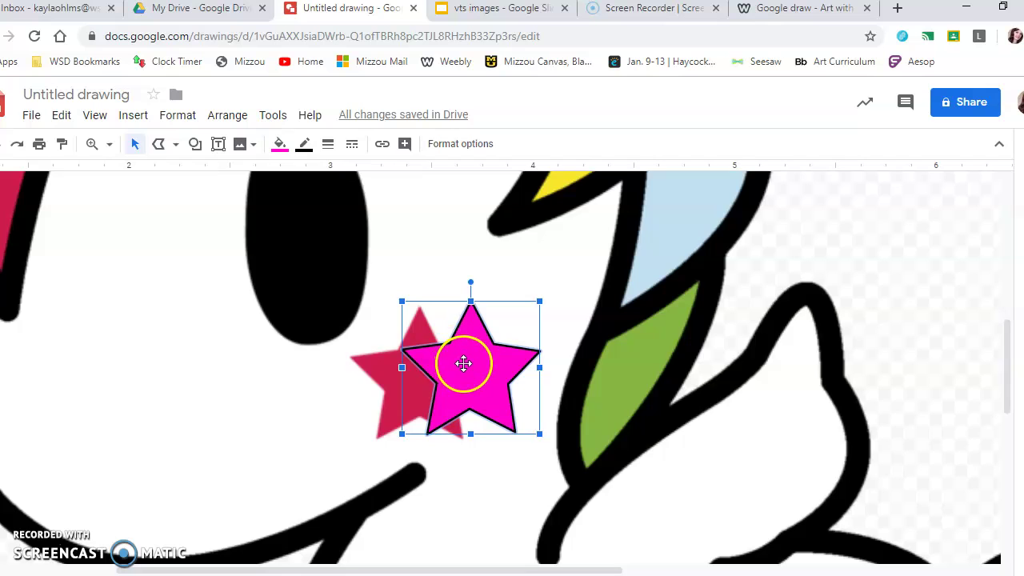
- Nudge the traced star slightly down and to the right, make its outline transparent and deselect it
left_click_drag(465, 364, 474, 372)
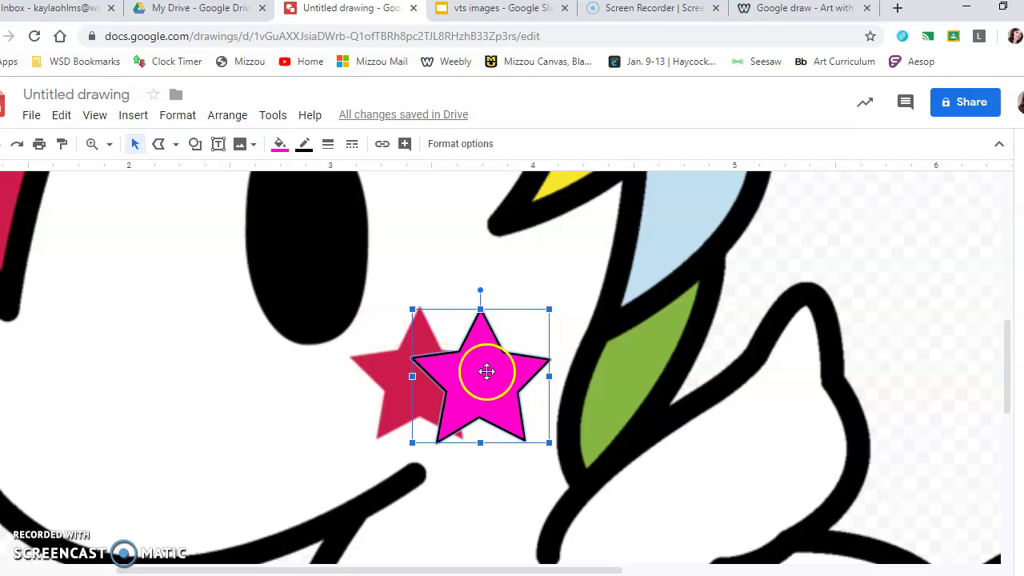
left_click(304, 146)
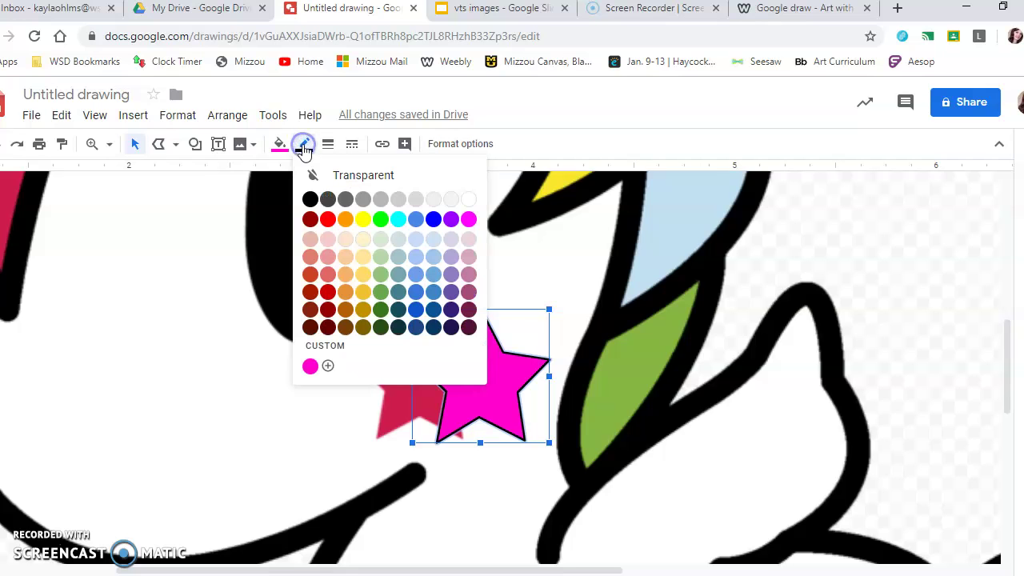
left_click(344, 180)
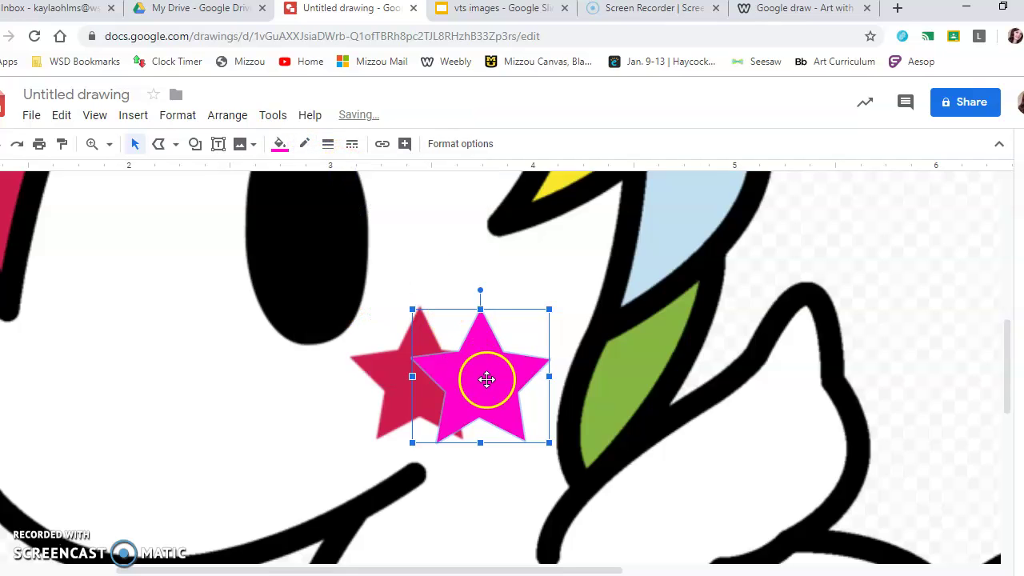
left_click(438, 236)
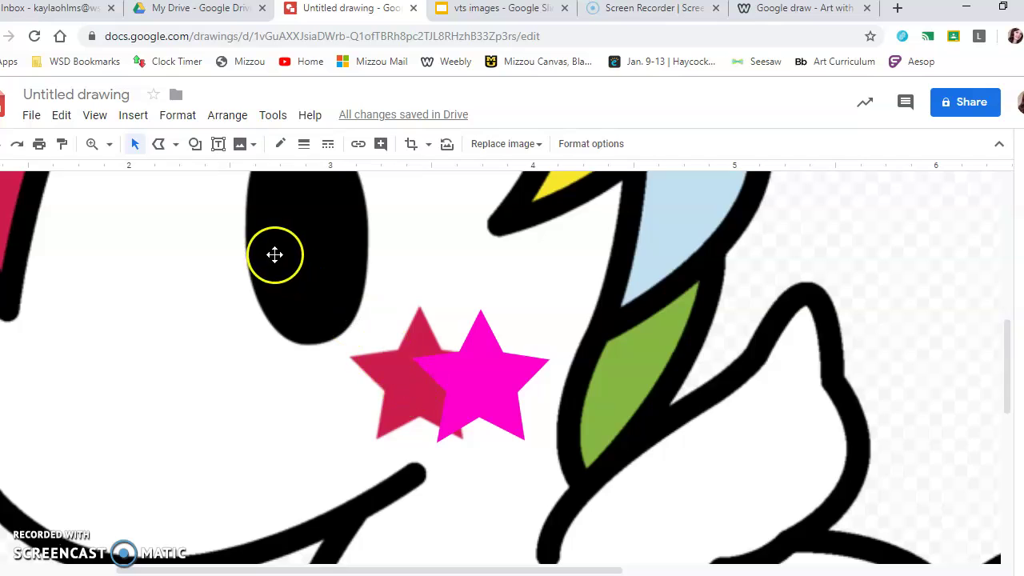
- Move the pink star back over the original red star on the cheek and deselect it
left_click(132, 144)
left_click_drag(482, 389, 422, 386)
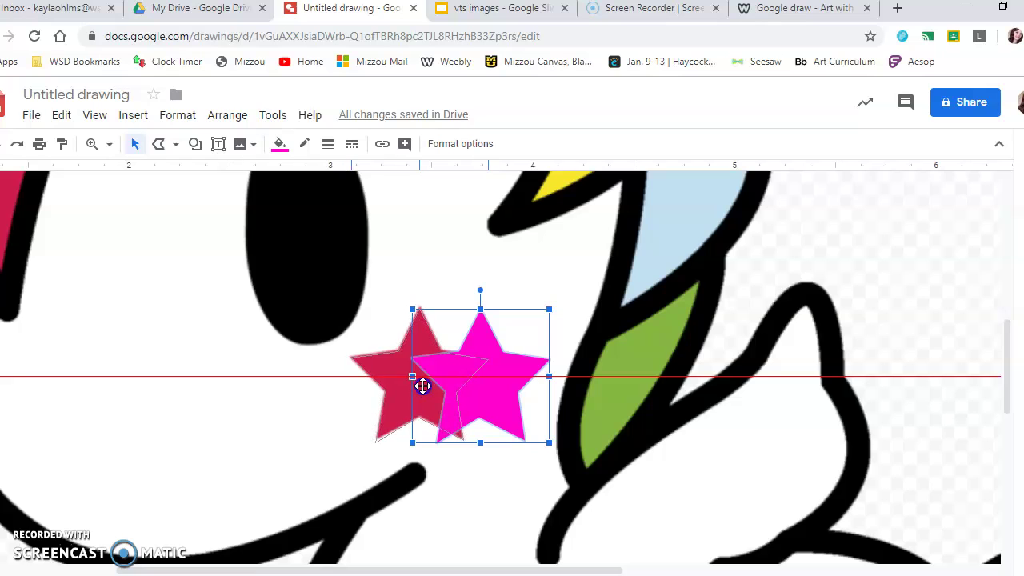
left_click(474, 429)
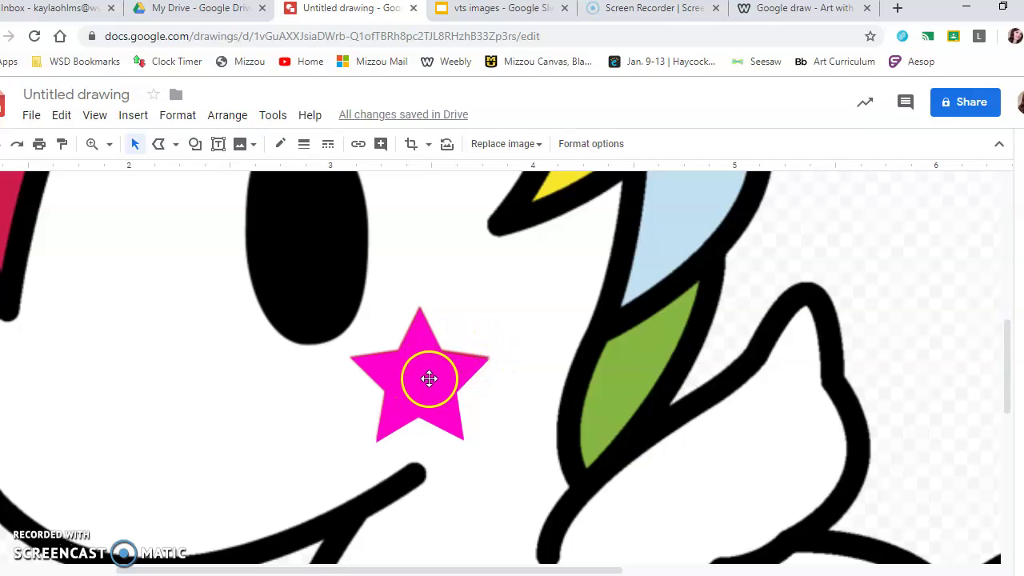
- Examine the unicorn's head at a smaller zoom, from the mane and horn down to the cheek star
scroll(432, 388, "up", 1)
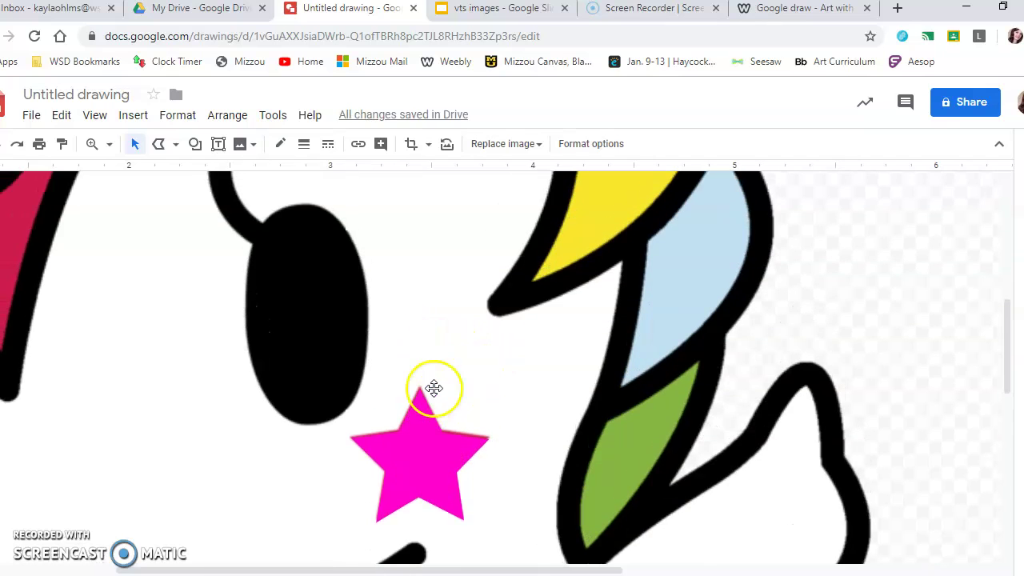
scroll(422, 389, "up", 5)
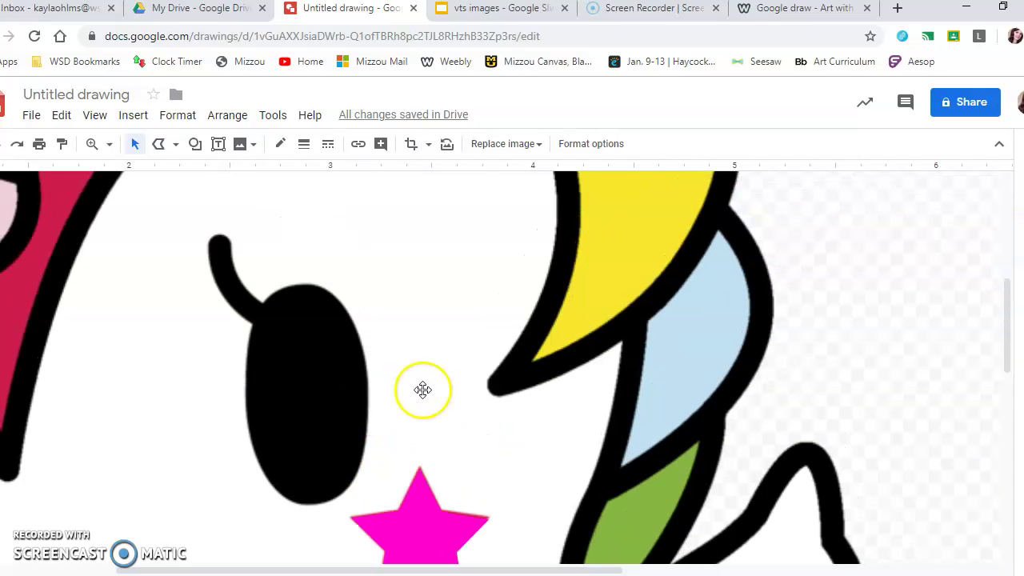
right_click(436, 388)
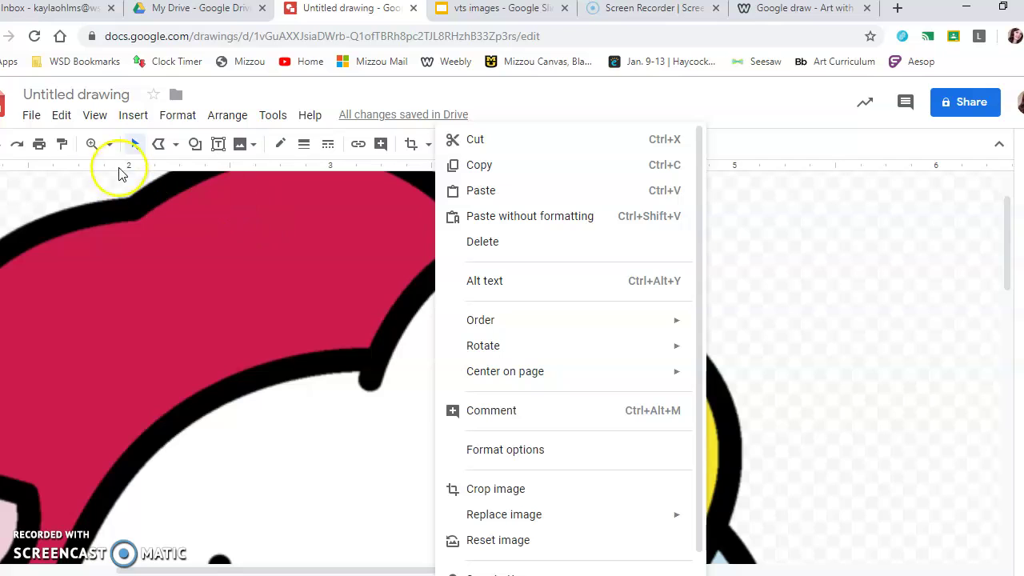
left_click(110, 147)
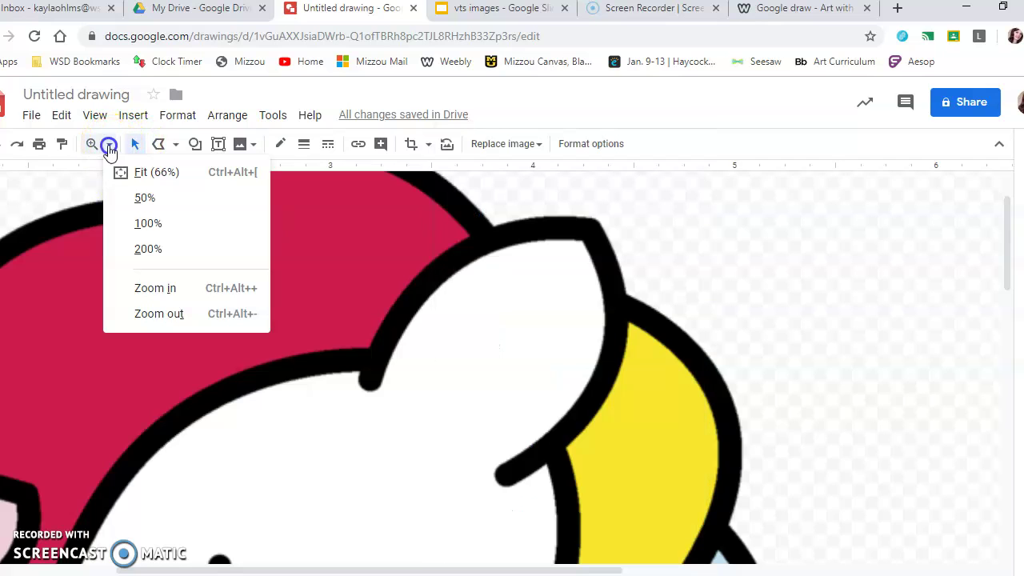
left_click(92, 144)
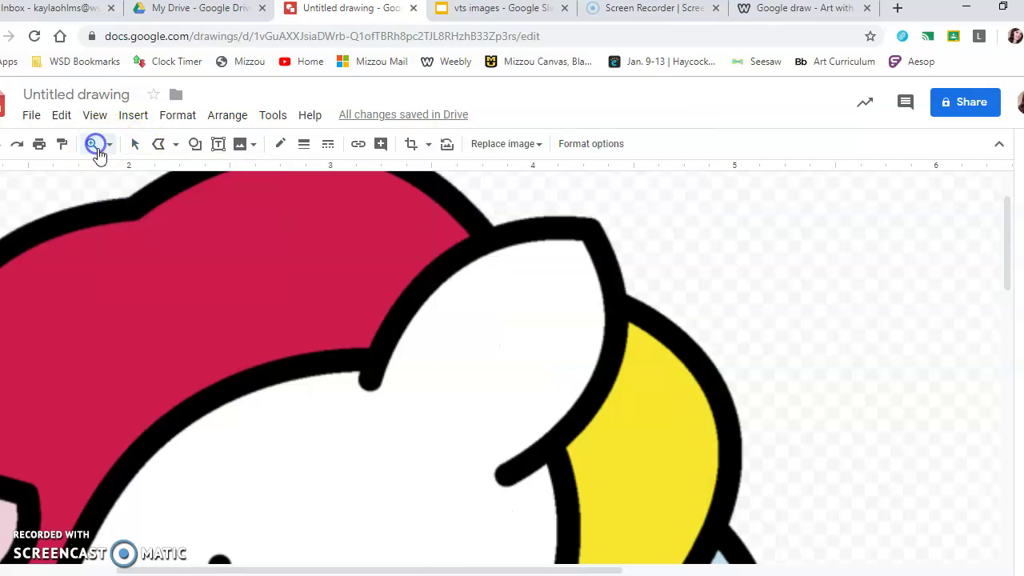
left_click(379, 334, "shift")
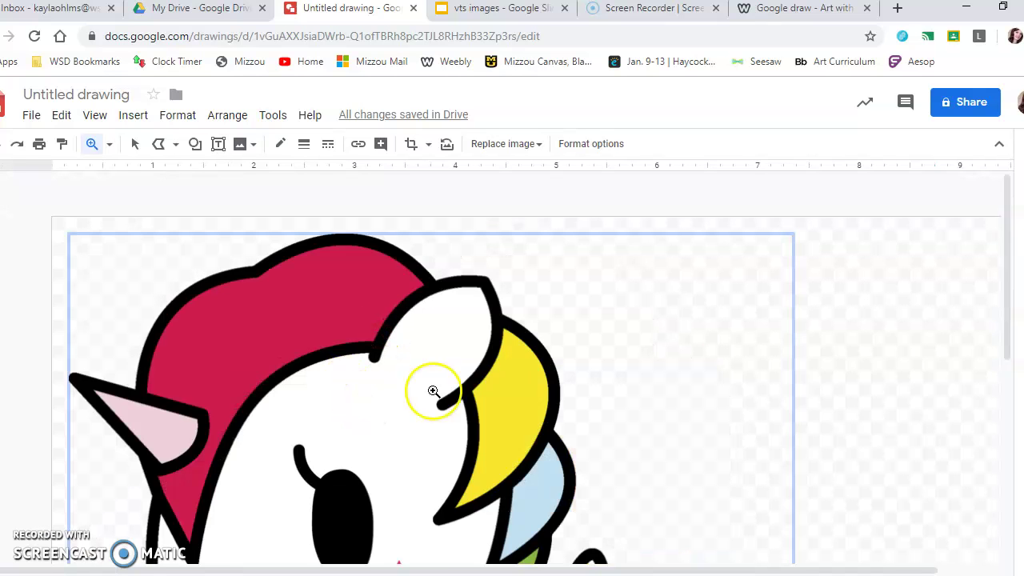
scroll(340, 405, "down", 1)
scroll(333, 402, "down", 1)
scroll(331, 400, "up", 1)
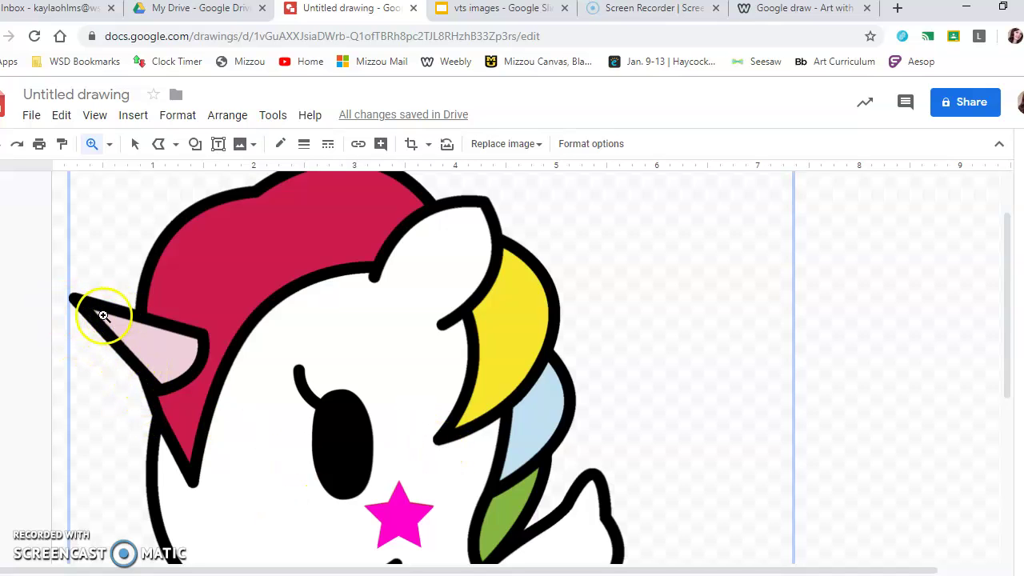
- Trace the outer edge of the unicorn's horn with the Polyline tool, closing the shape at the tip
left_click(158, 143)
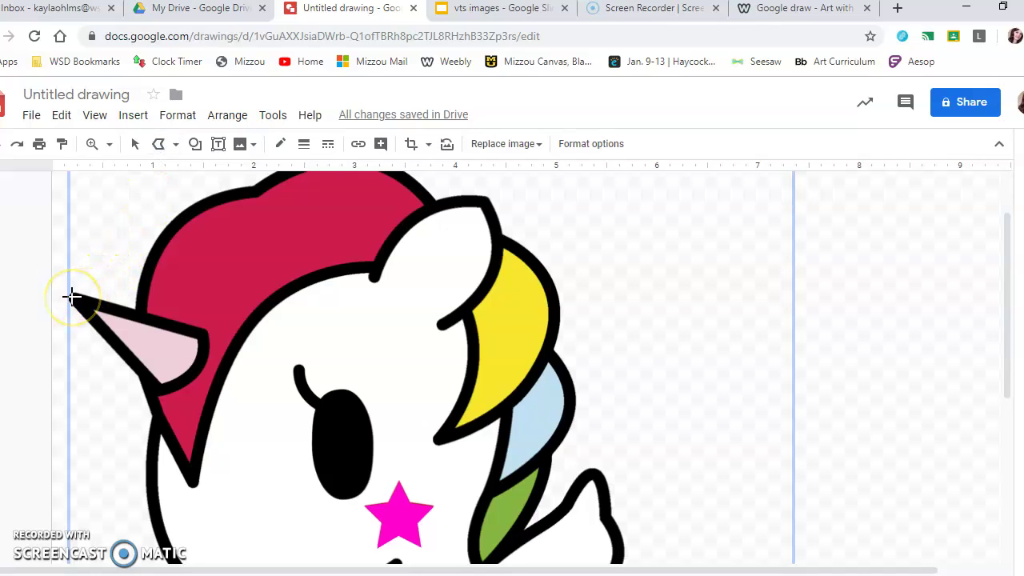
left_click(92, 143)
left_click(134, 325)
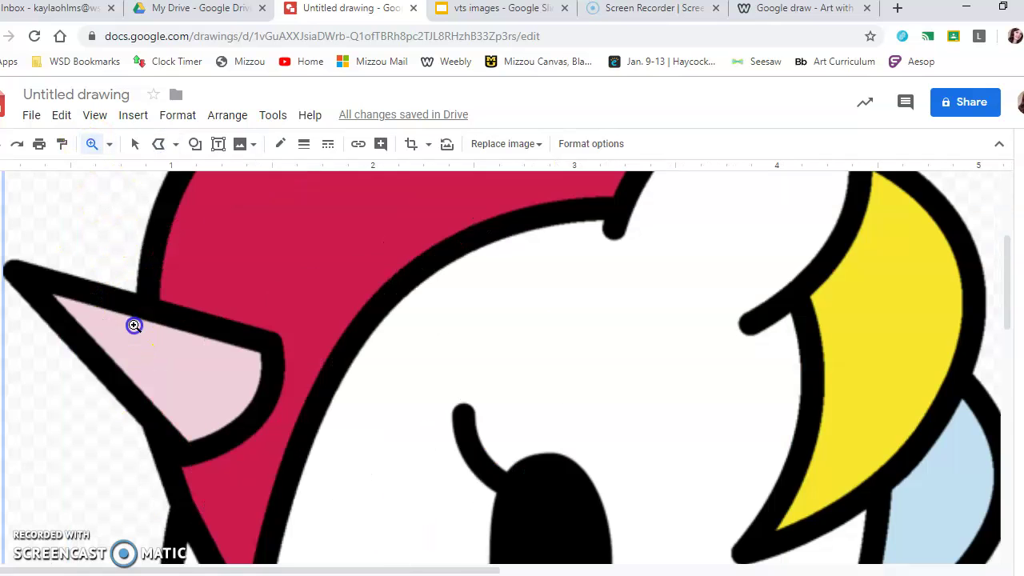
left_click(159, 145)
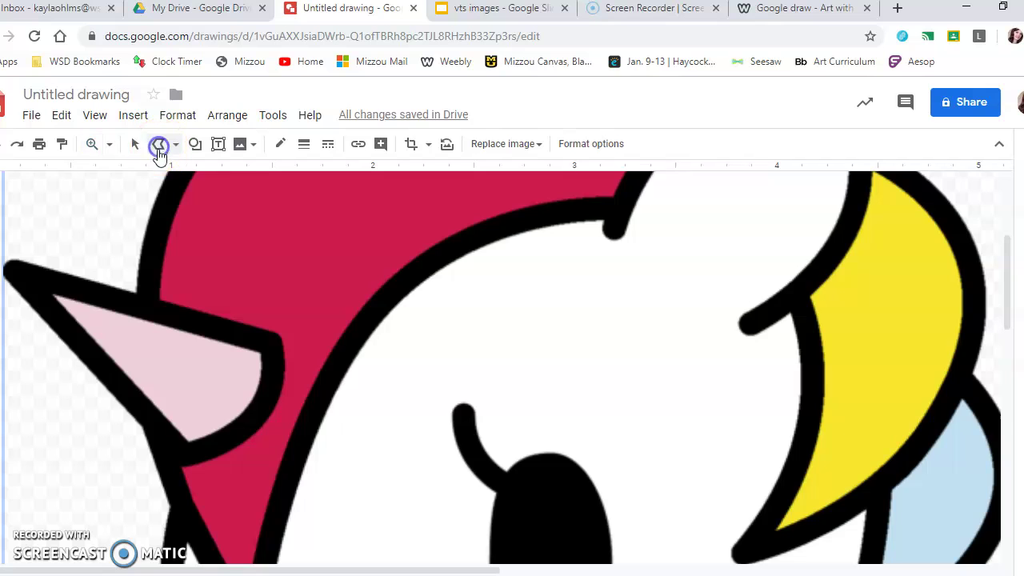
left_click_drag(12, 270, 182, 461)
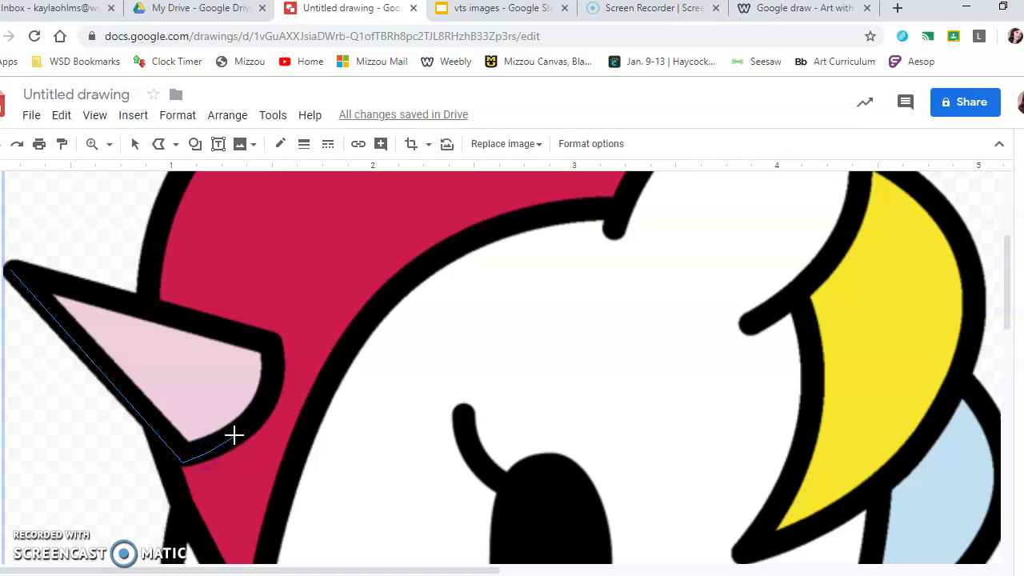
left_click(268, 342)
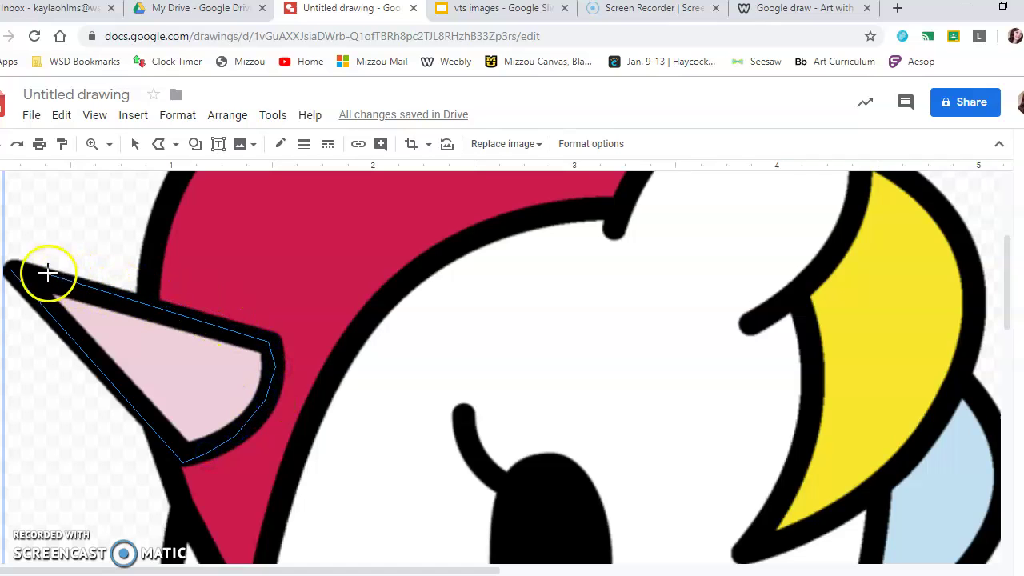
left_click(12, 268)
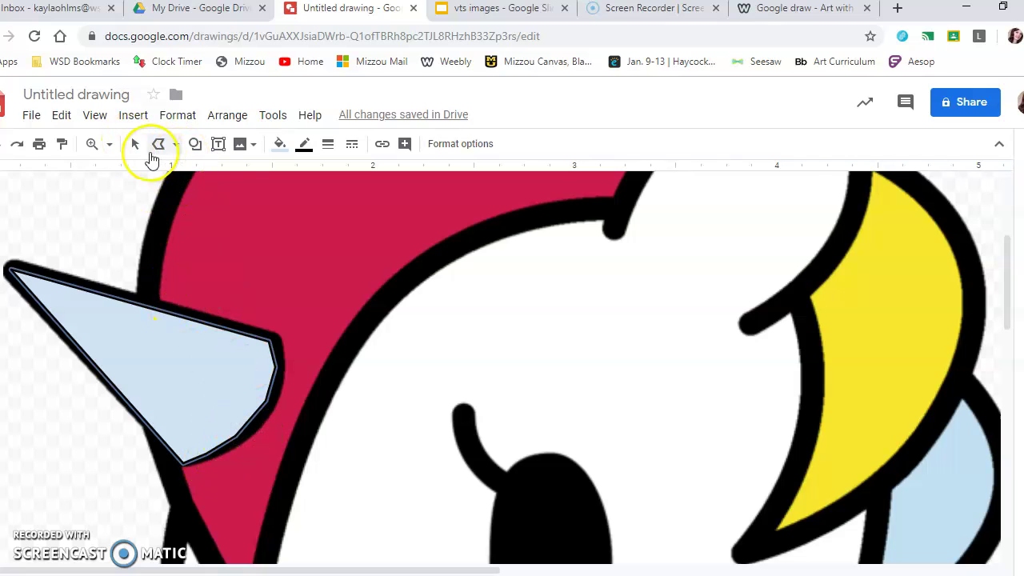
- Edit the traced horn's points, moving those along its curved base and upper corner out to the original's outer edge
left_click(136, 146)
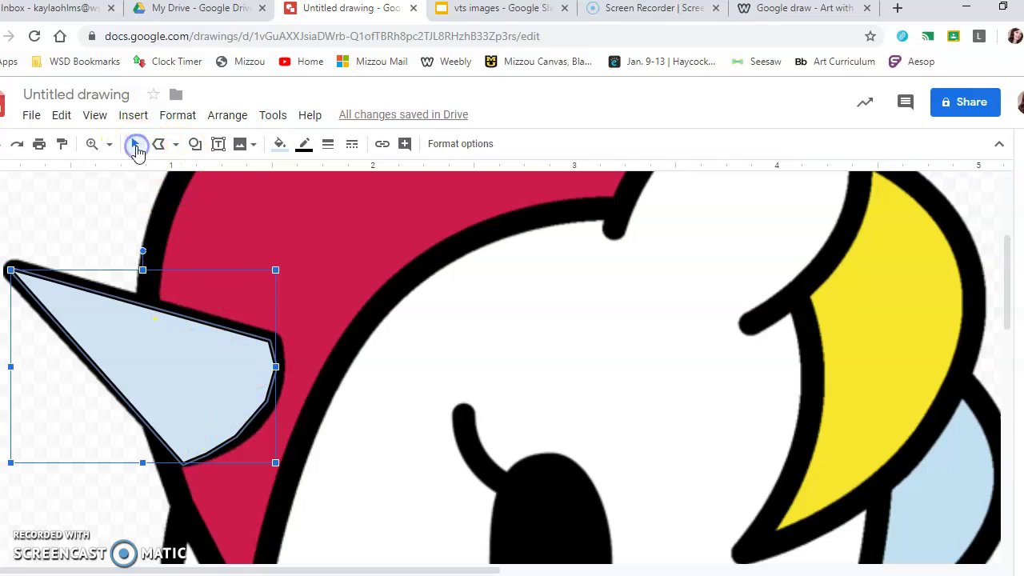
double_click(224, 425)
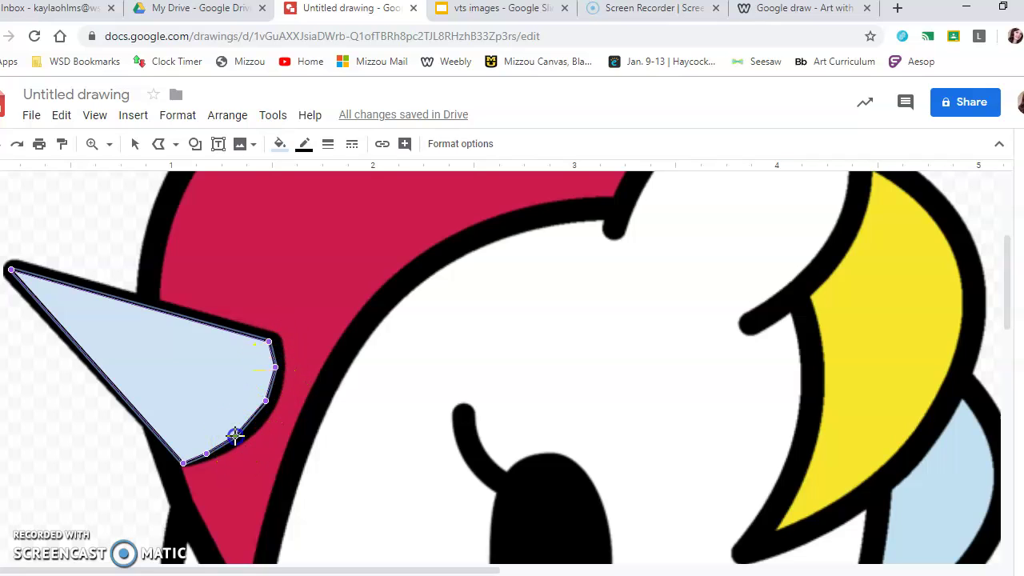
left_click_drag(246, 435, 275, 367)
left_click(206, 454)
left_click(284, 361)
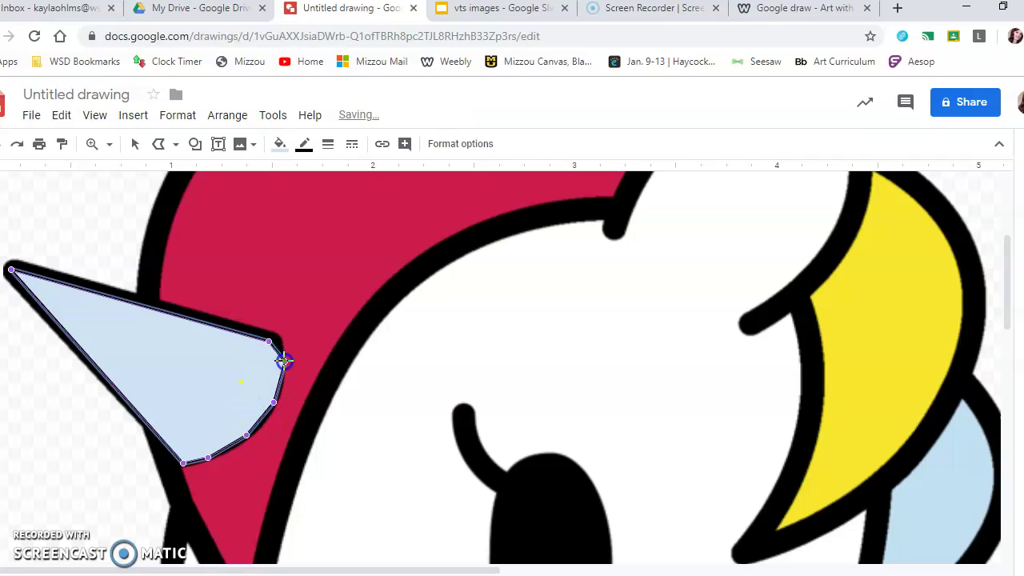
left_click_drag(275, 338, 274, 334)
left_click(11, 269)
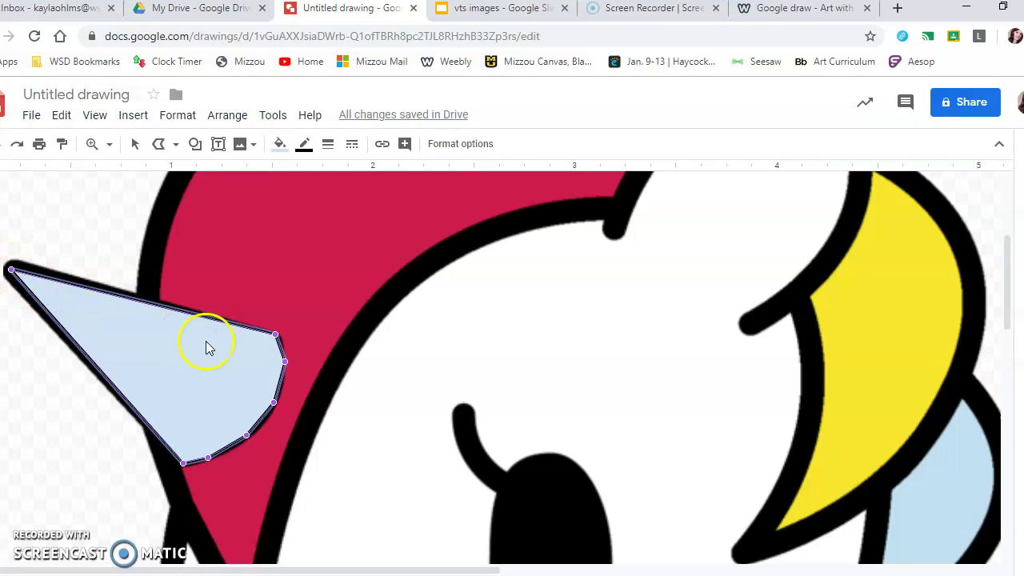
- Move the traced horn up and to the right to uncover the original, and fill it with solid pale pink
left_click(135, 143)
left_click(199, 419)
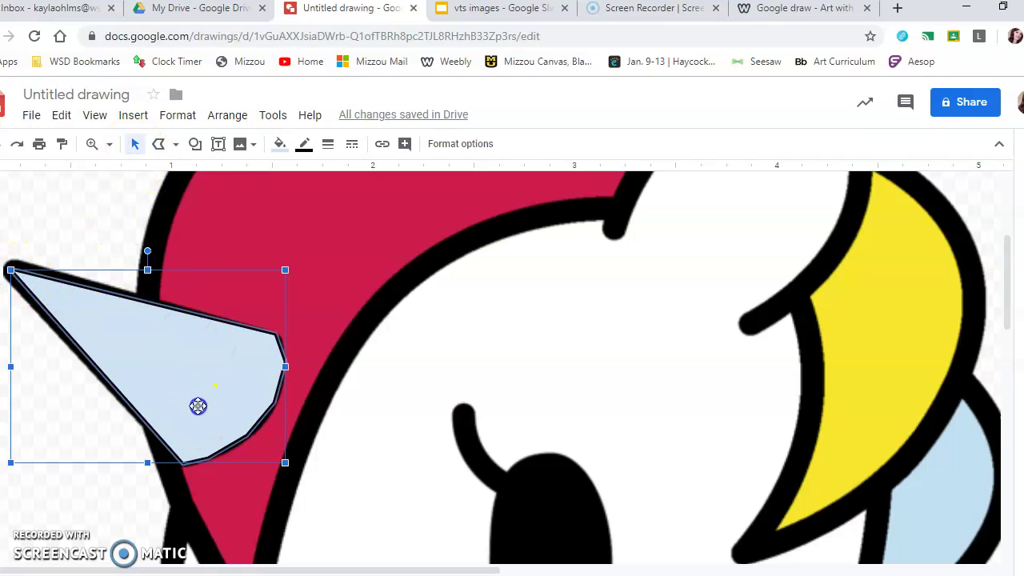
left_click_drag(155, 341, 208, 323)
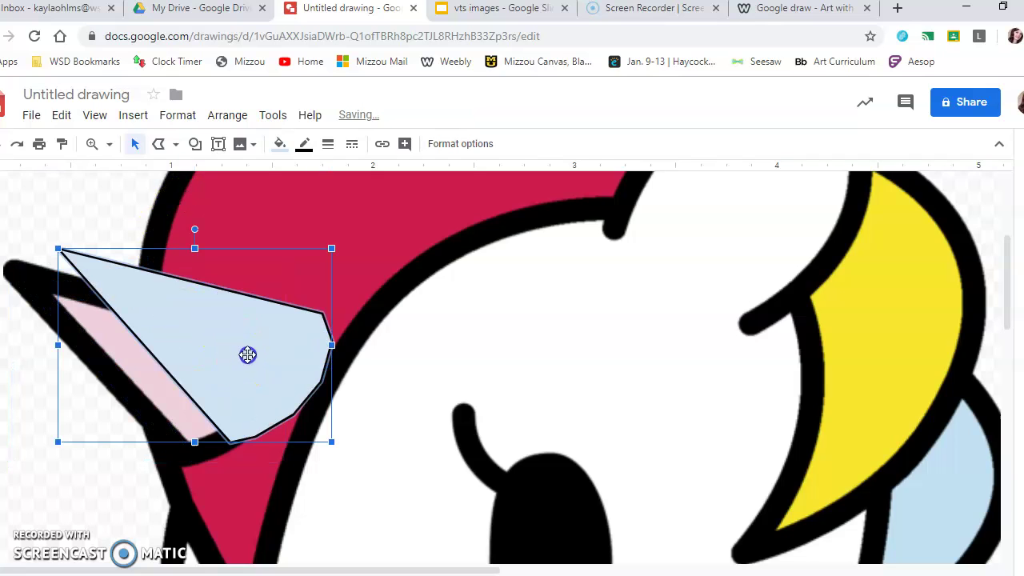
left_click_drag(247, 355, 262, 328)
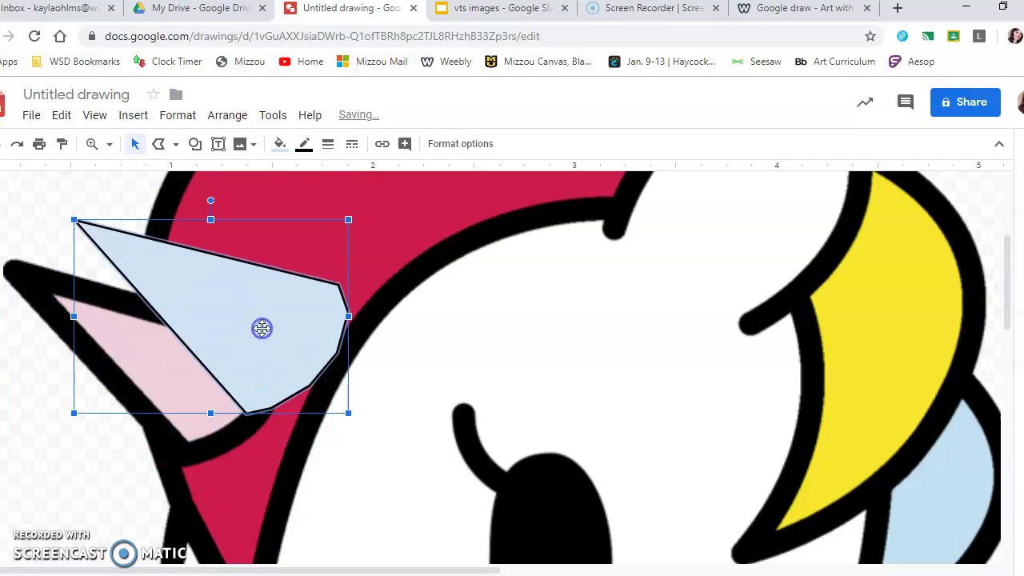
left_click(279, 143)
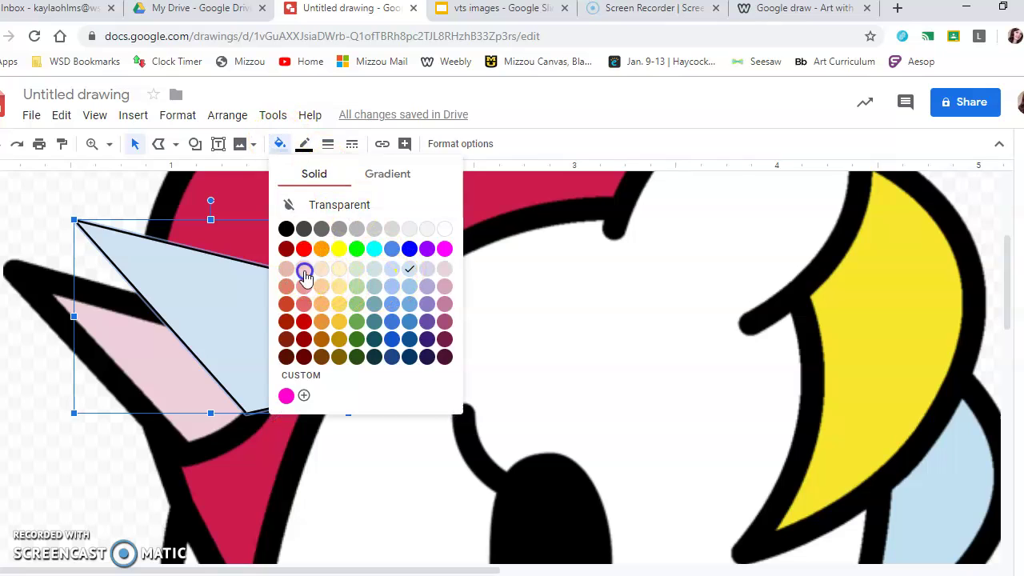
left_click(304, 269)
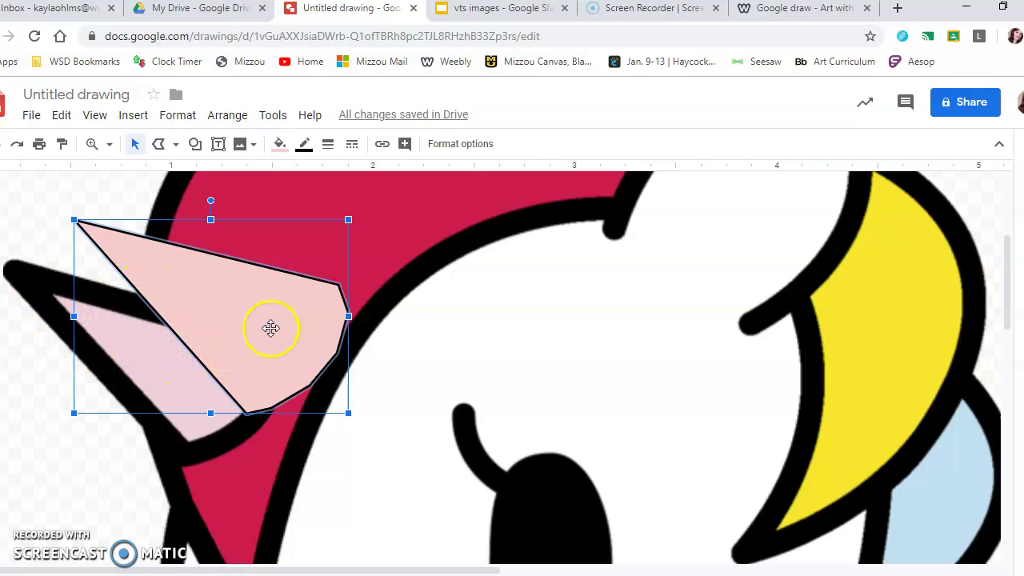
- Set the traced horn's outline weight to 8px and move the shape back over the original horn
left_click(329, 146)
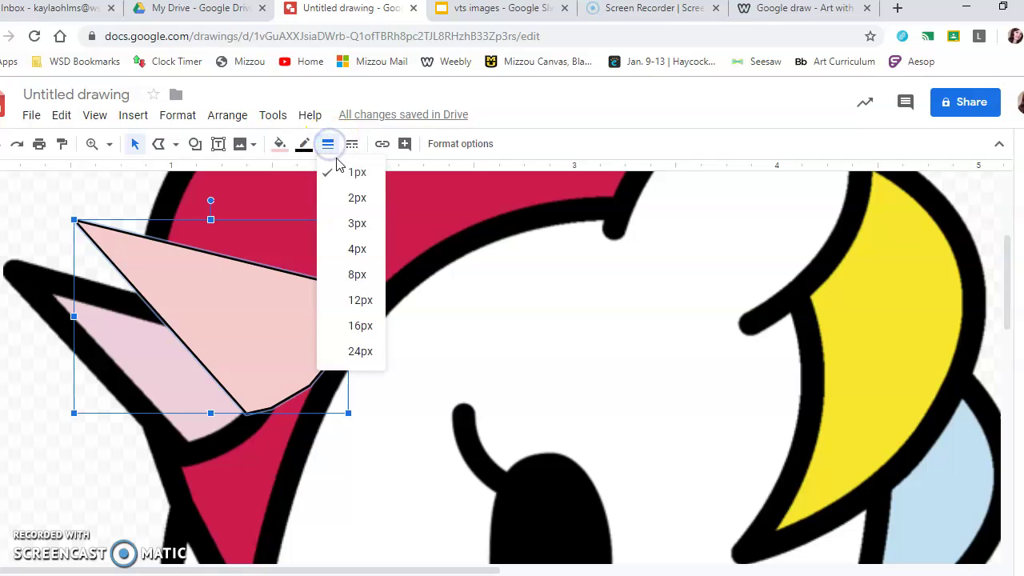
left_click(348, 274)
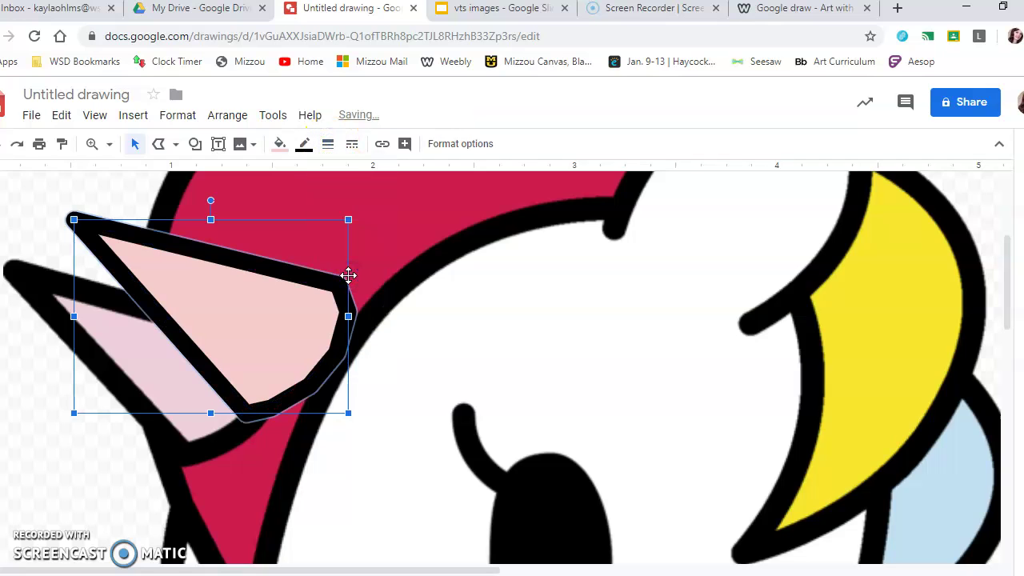
left_click_drag(199, 303, 146, 357)
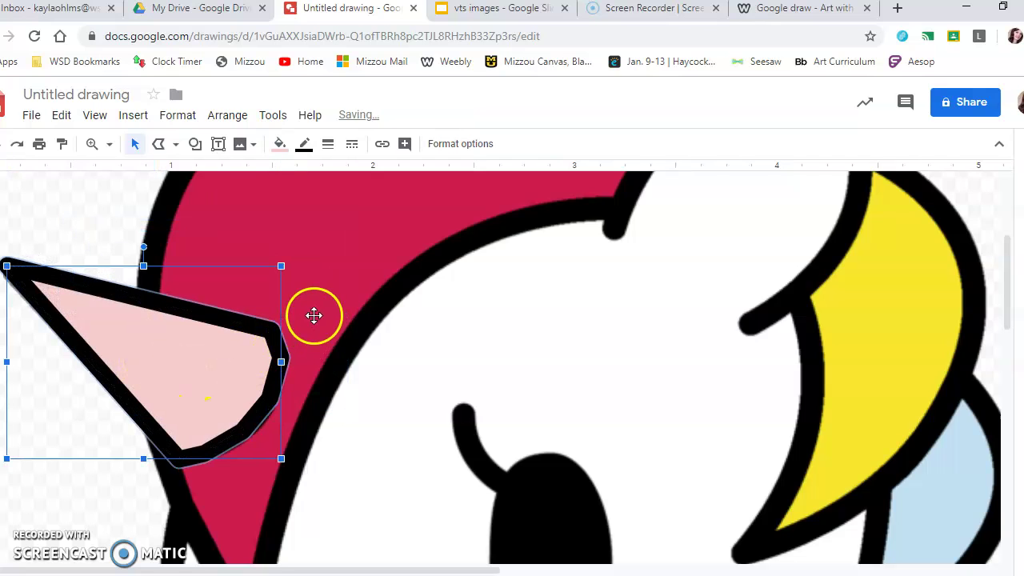
- Zoom out and look over the whole unicorn to compare the traced horn and pink star with the original image
left_click(452, 326)
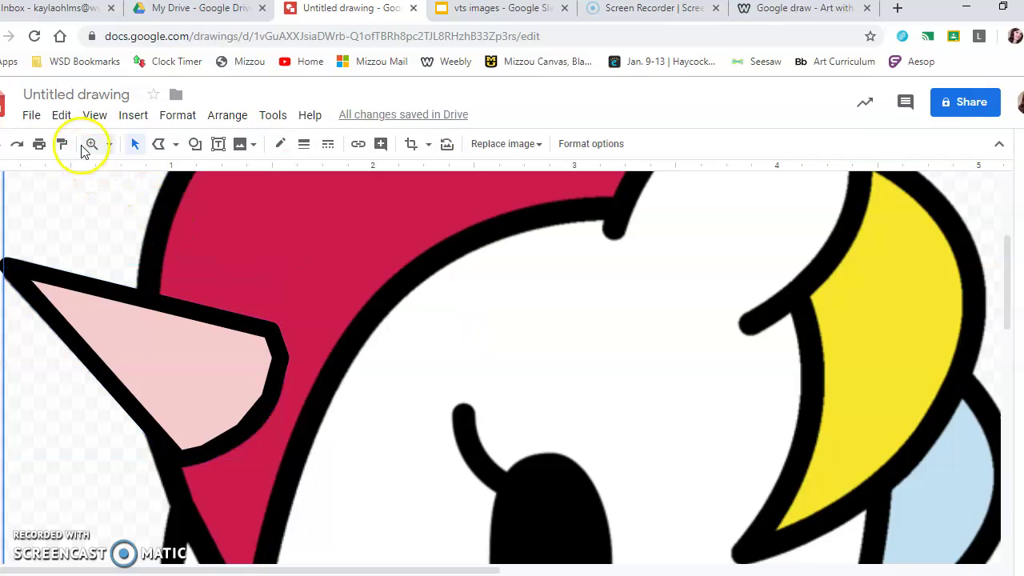
left_click(109, 145)
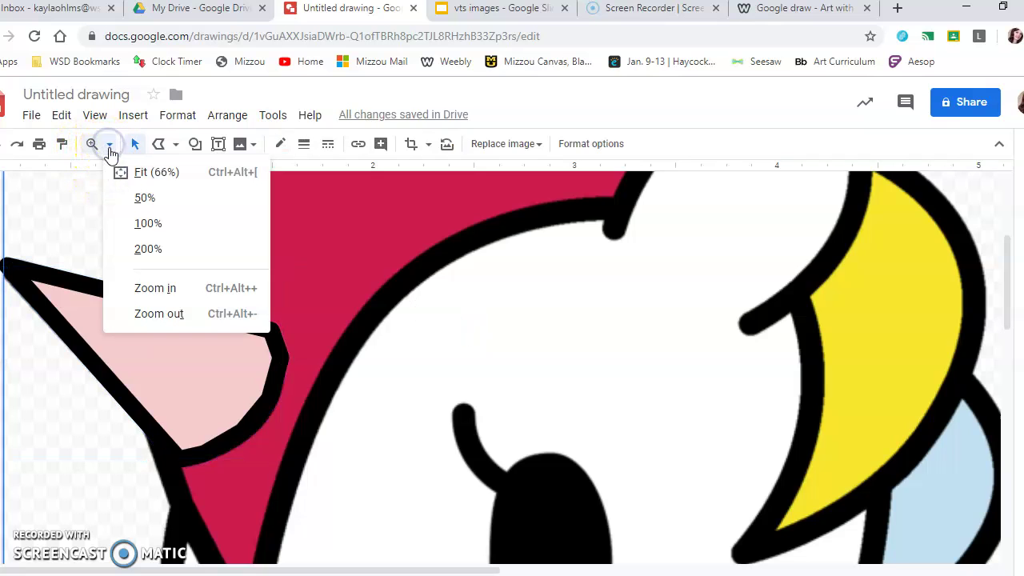
left_click(140, 199)
scroll(582, 362, "down", 1)
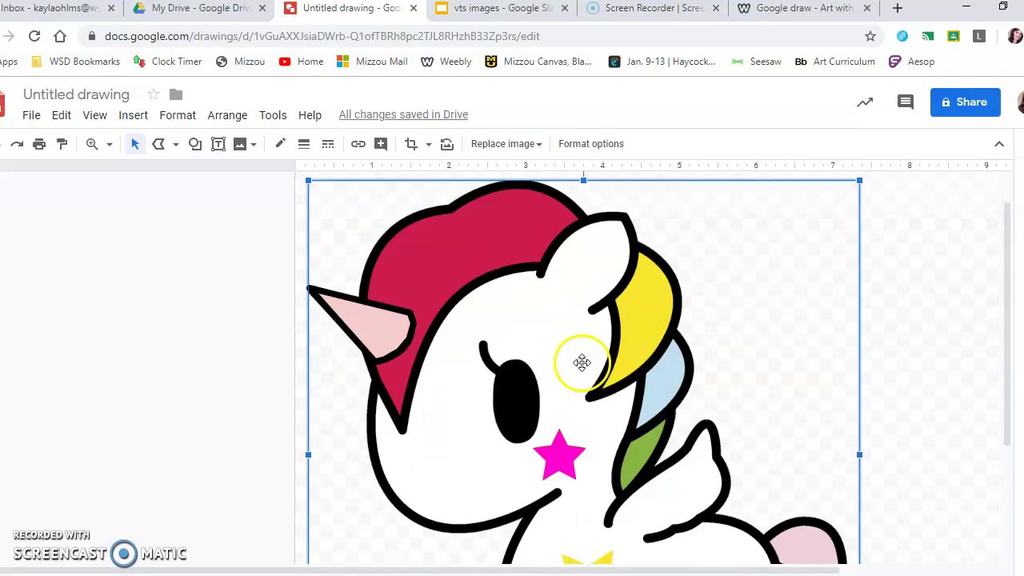
scroll(582, 363, "down", 4)
scroll(581, 360, "up", 4)
scroll(579, 360, "down", 2)
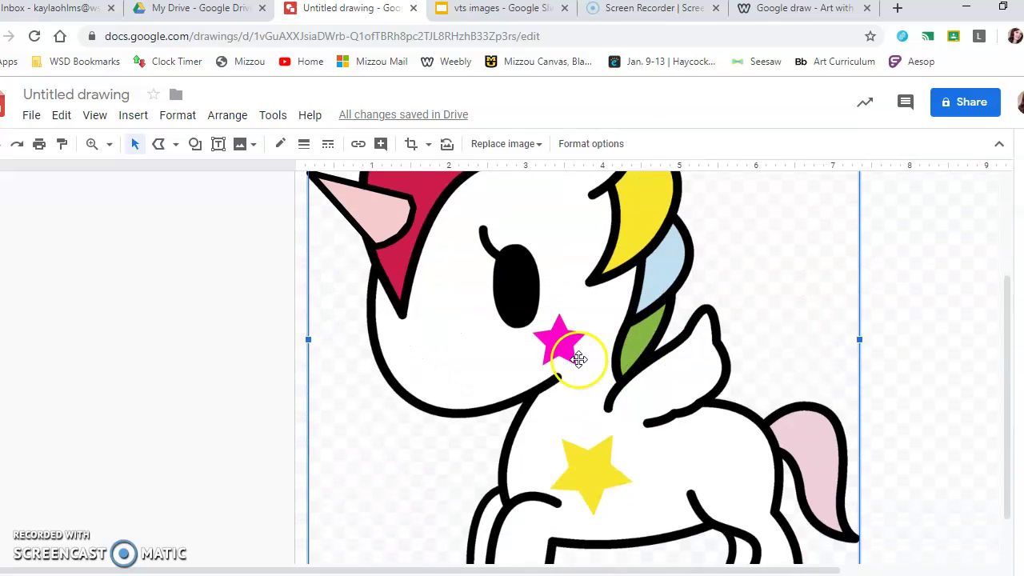
scroll(644, 328, "up", 2)
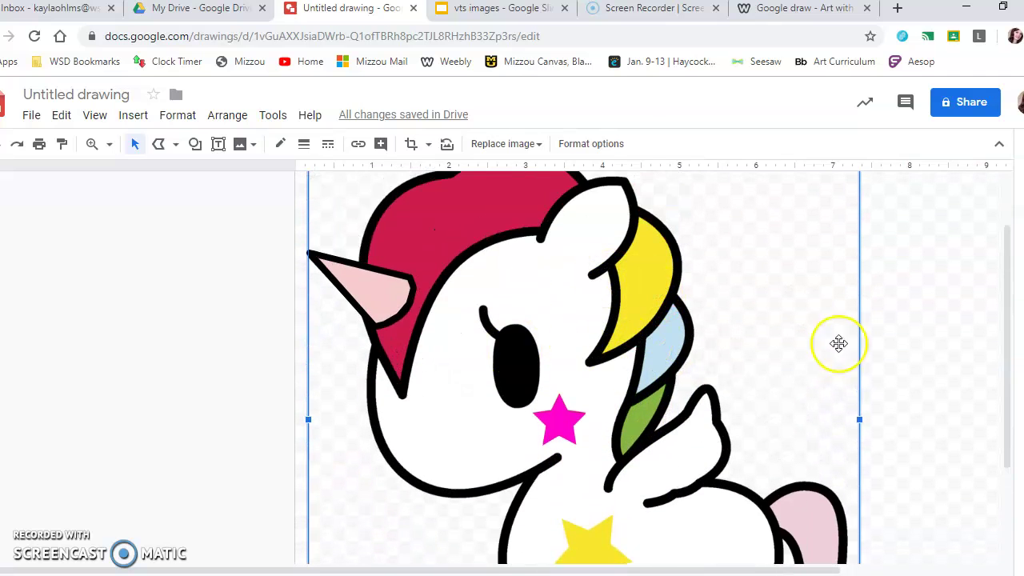
left_click(944, 343)
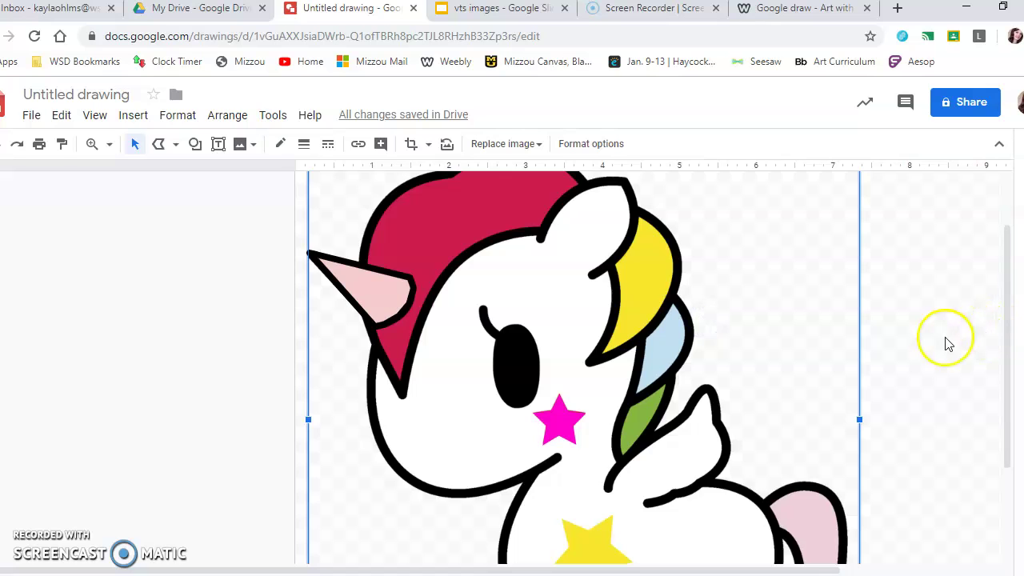
left_click(98, 194)
left_click(132, 146)
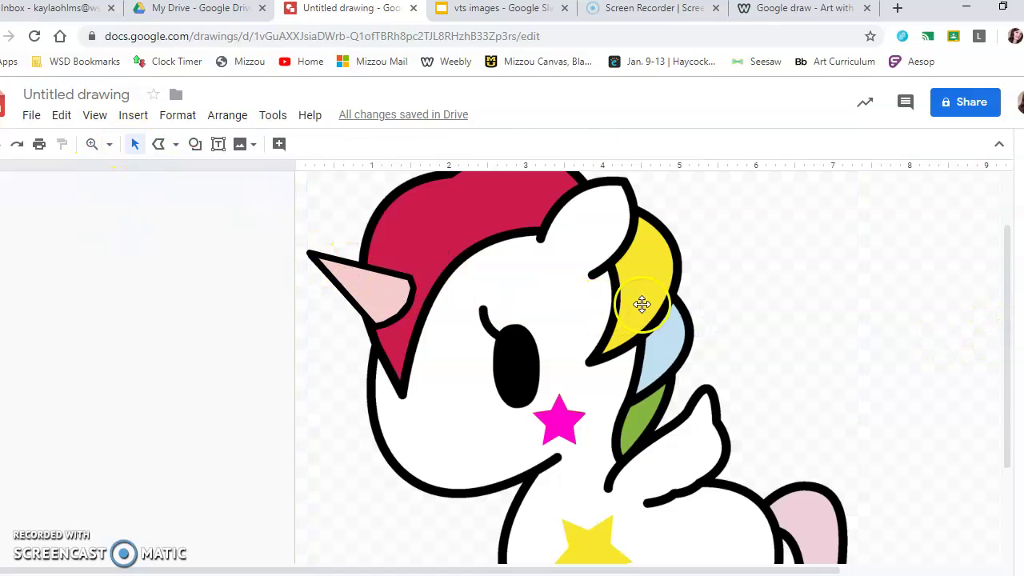
- Delete the original unicorn image to leave only the traced shapes, and undo the deletion
left_click(623, 268)
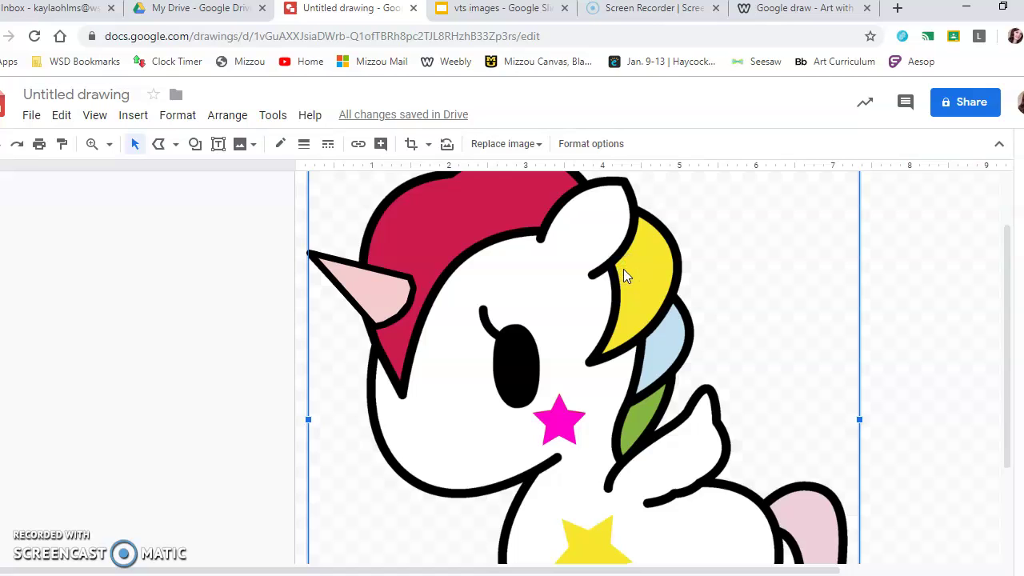
key("Delete")
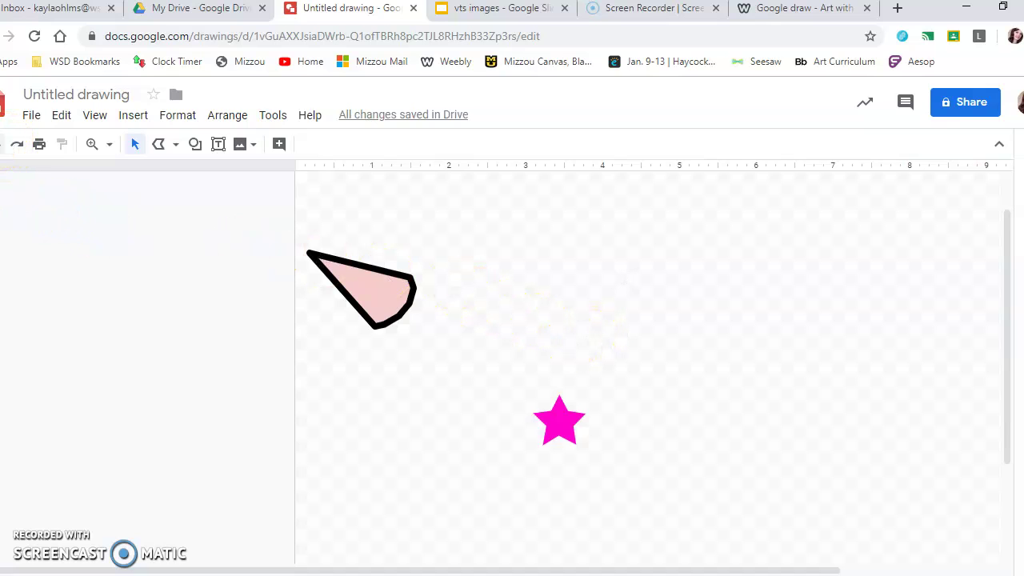
left_click(1, 144)
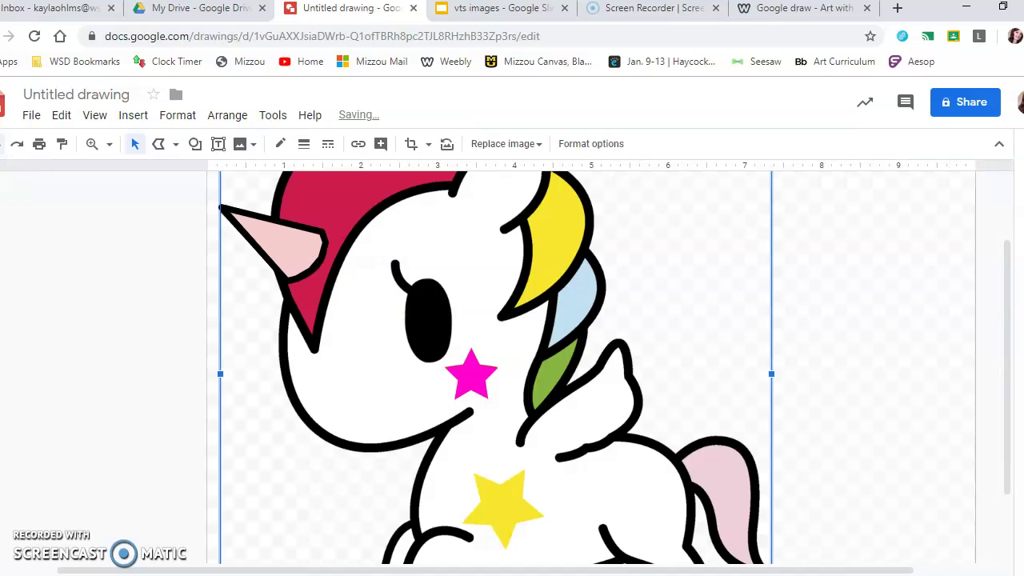
left_click(860, 362)
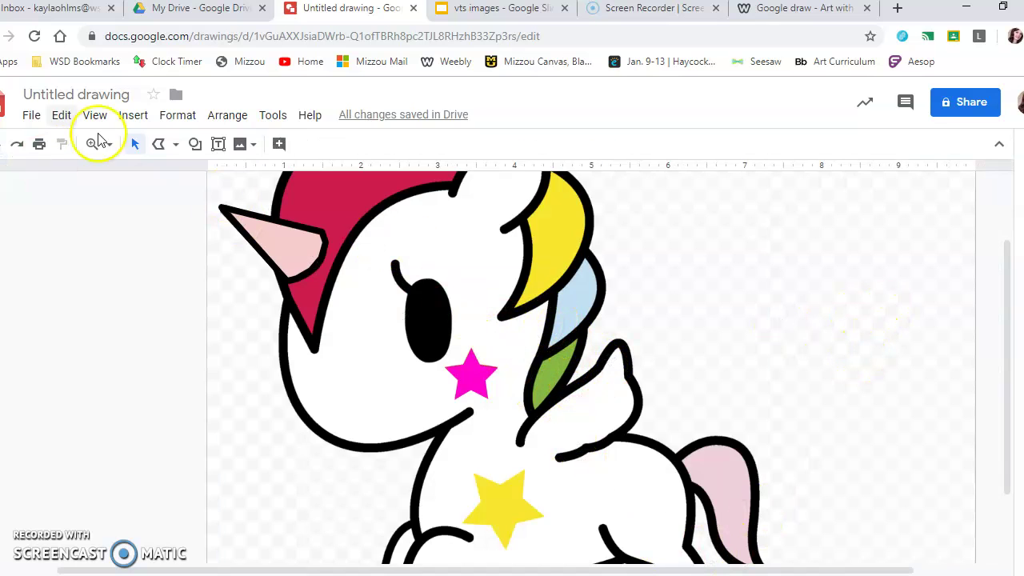
- Move the original unicorn image away from the traced shapes and return it to its place beneath them
left_click(529, 323)
left_click_drag(529, 322, 432, 352)
left_click_drag(481, 291, 559, 308)
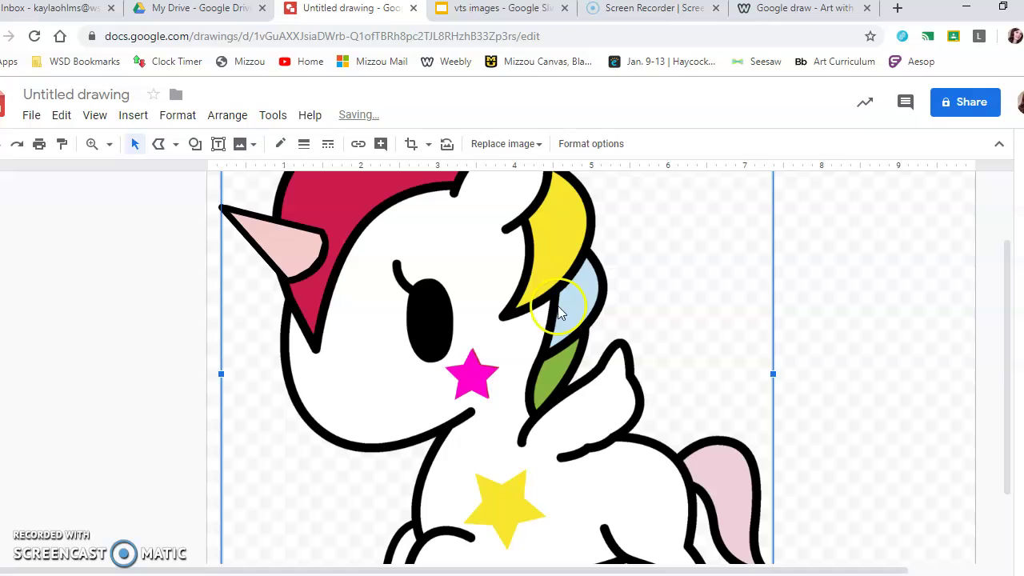